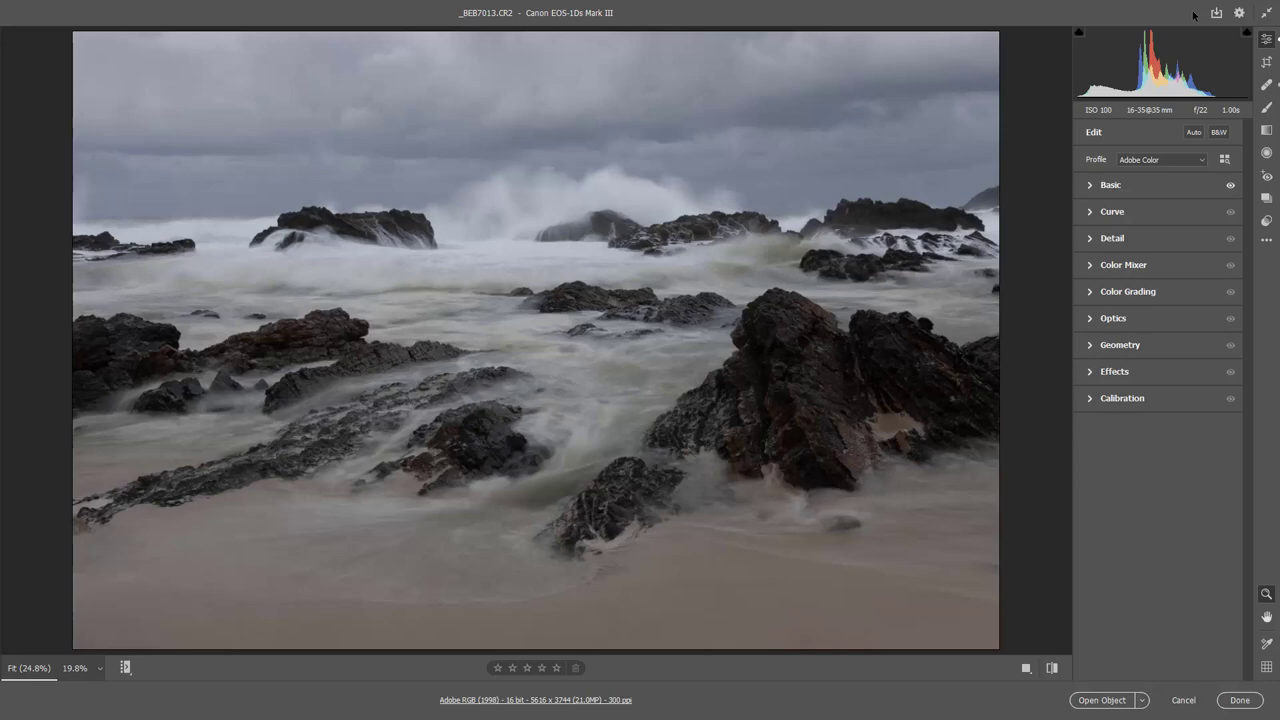
- Sample a neutral spot with the White Balance eyedropper for Temperature 7700, Tint +10, and nudge Blacks to +1
left_click(1216, 14)
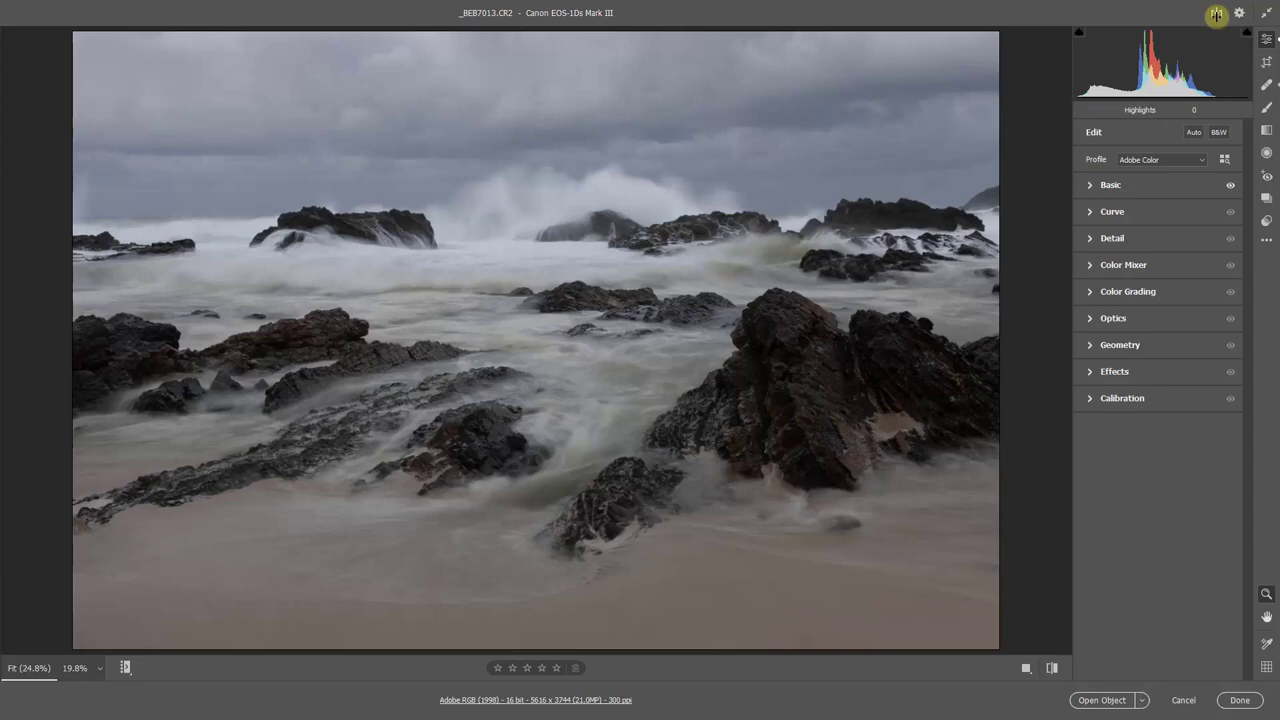
left_click(1090, 187)
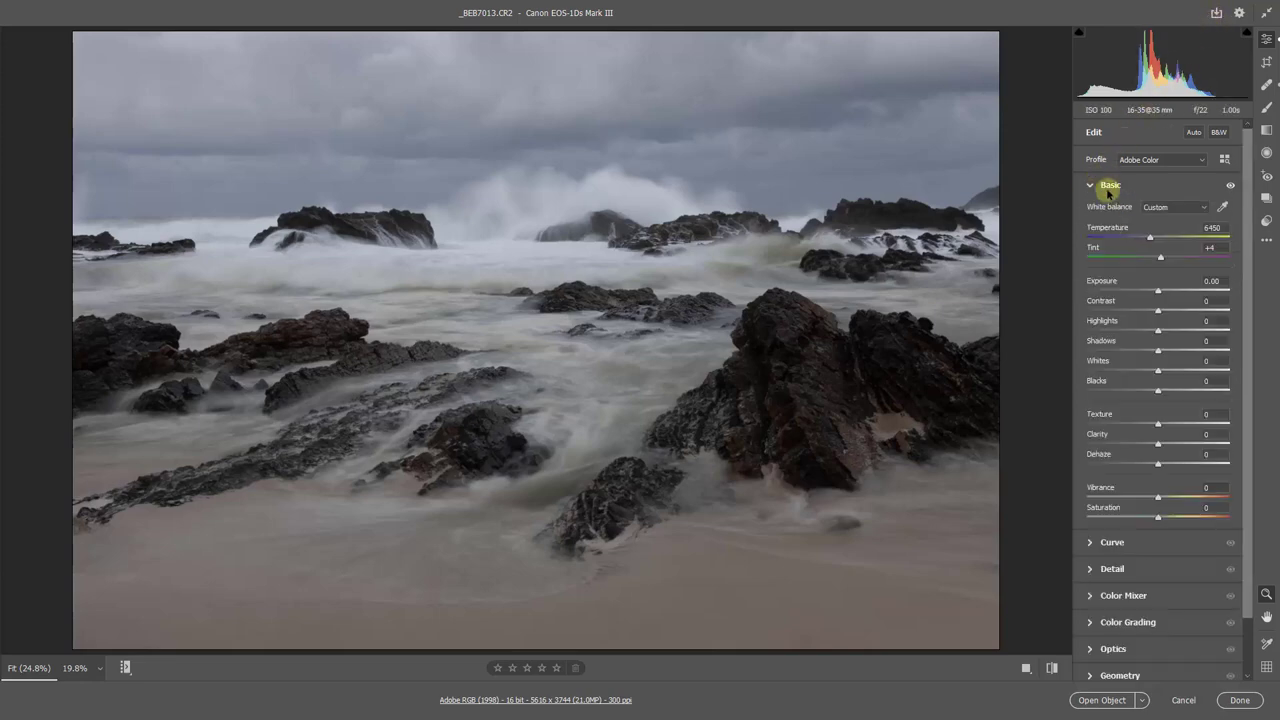
left_click(1223, 208)
left_click(601, 201)
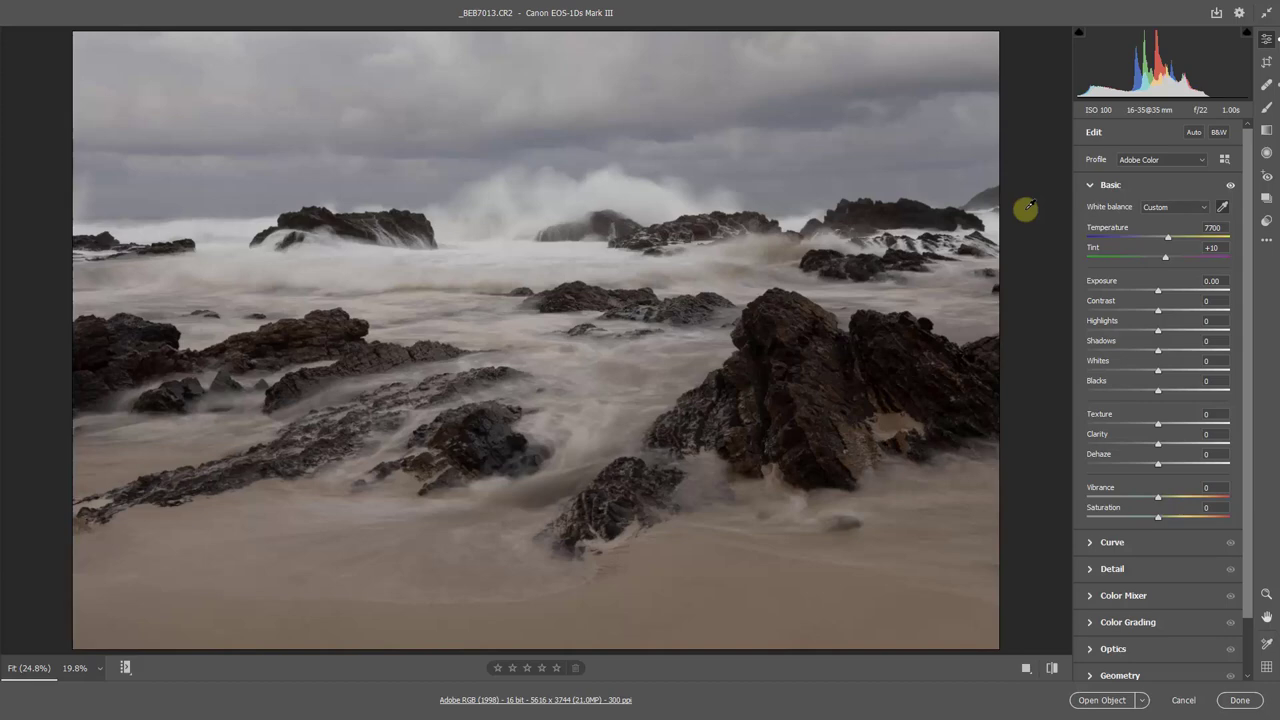
key("Up")
key("Tab")
key("Tab")
key("Tab")
key("Tab")
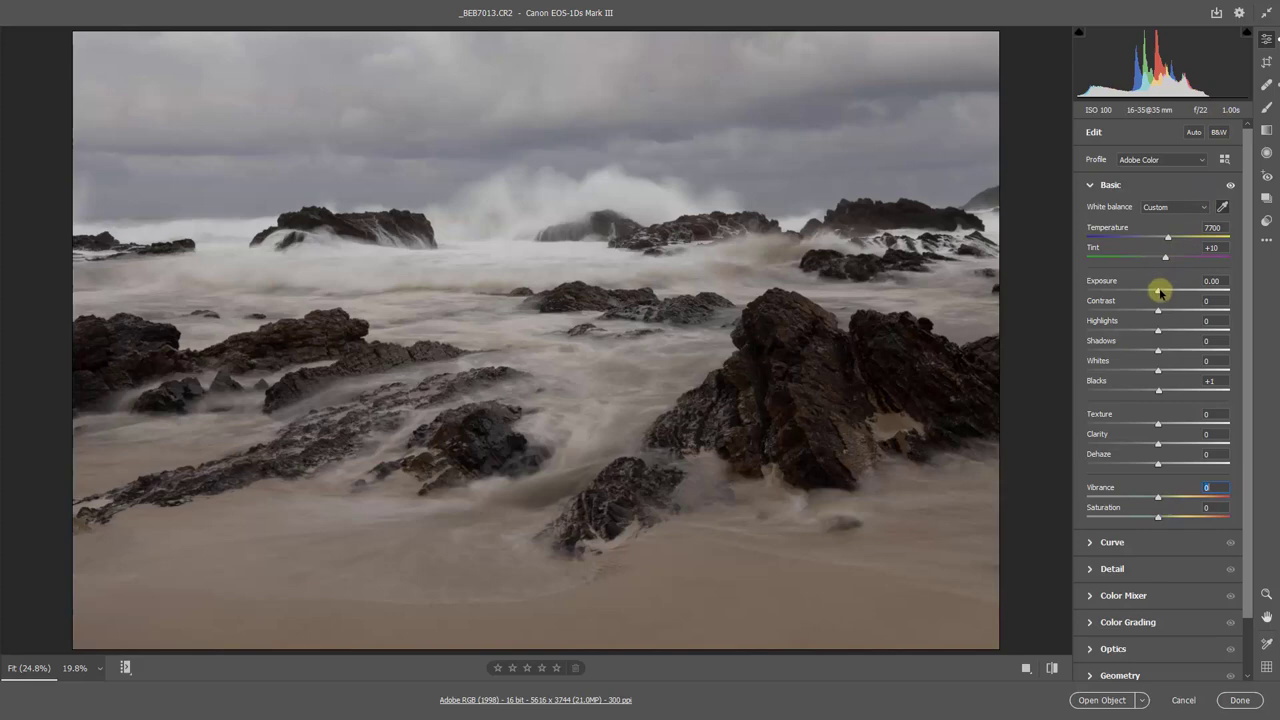
- Set Exposure to -0.50, Highlights to +69 and Whites to +54
left_click_drag(1157, 293, 1149, 291)
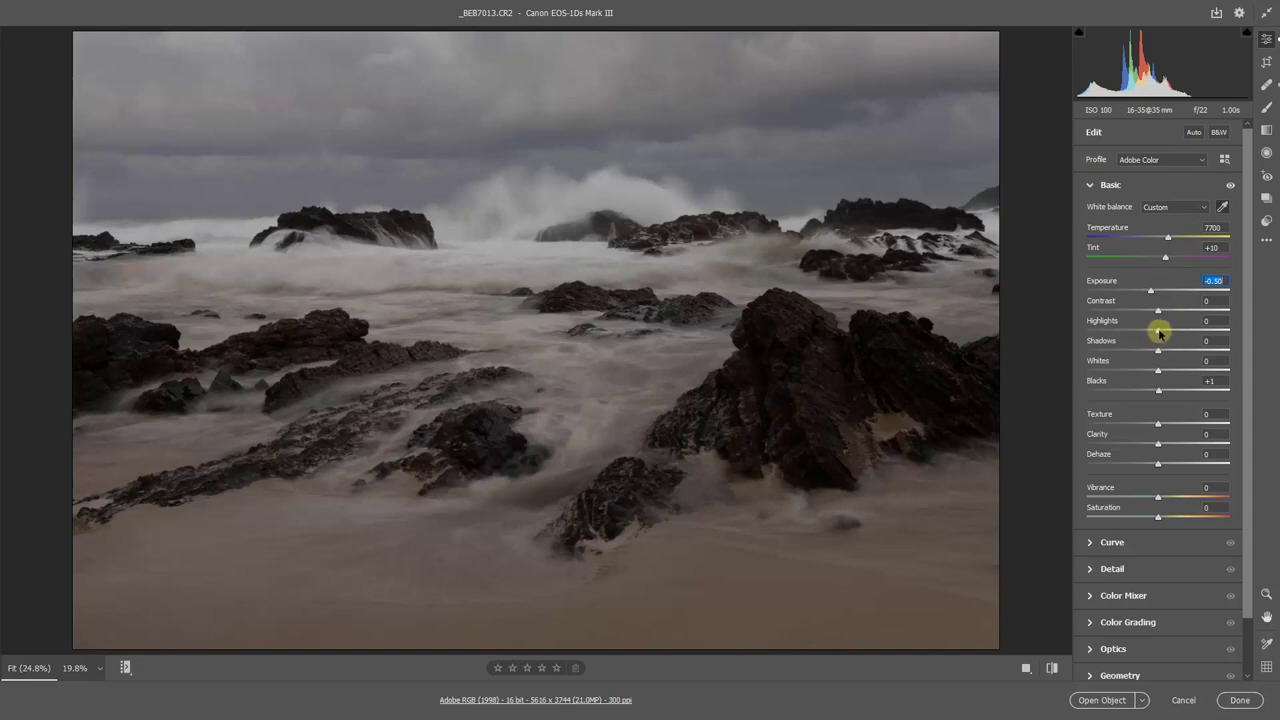
left_click_drag(1158, 331, 1208, 338)
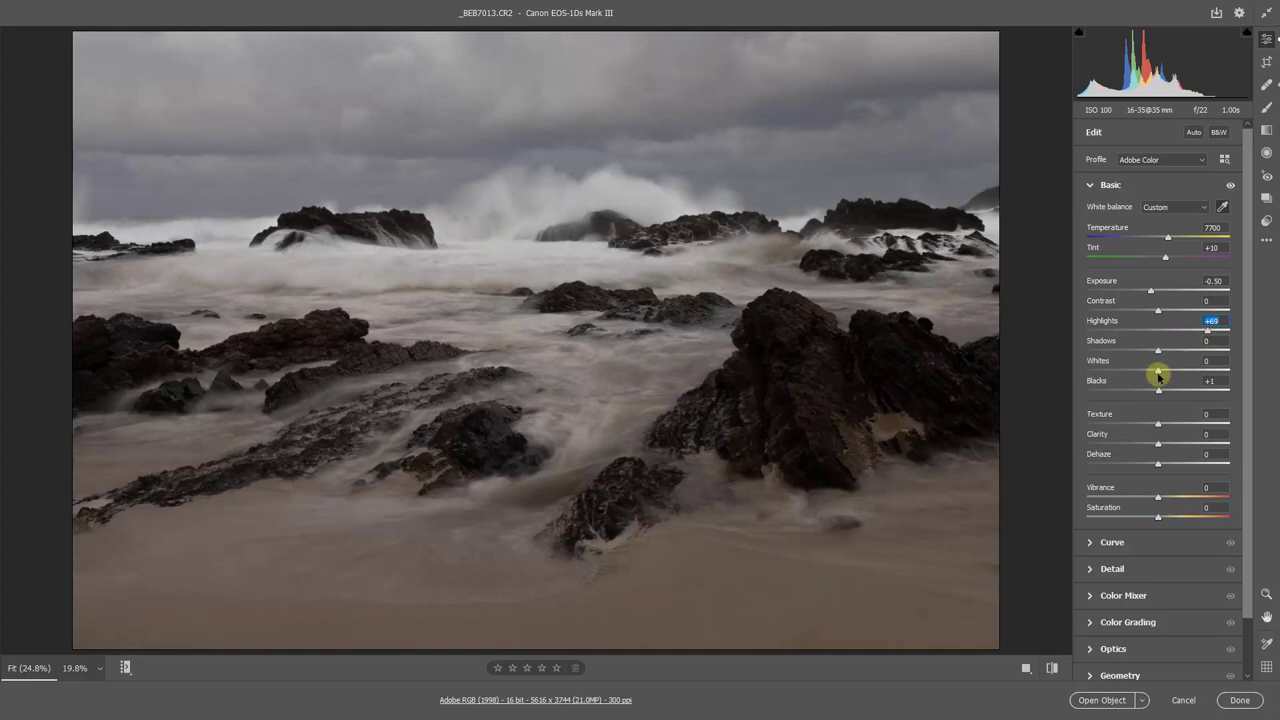
left_click_drag(1157, 371, 1212, 375)
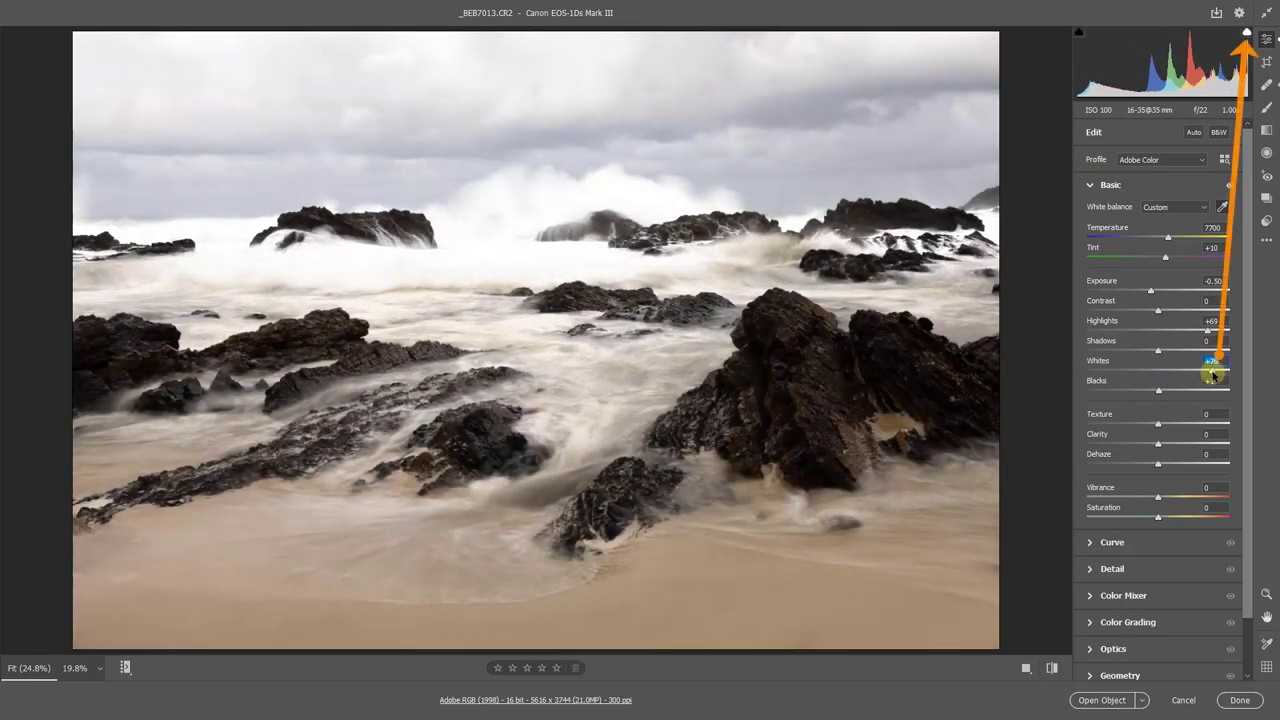
left_click_drag(1212, 375, 1196, 375)
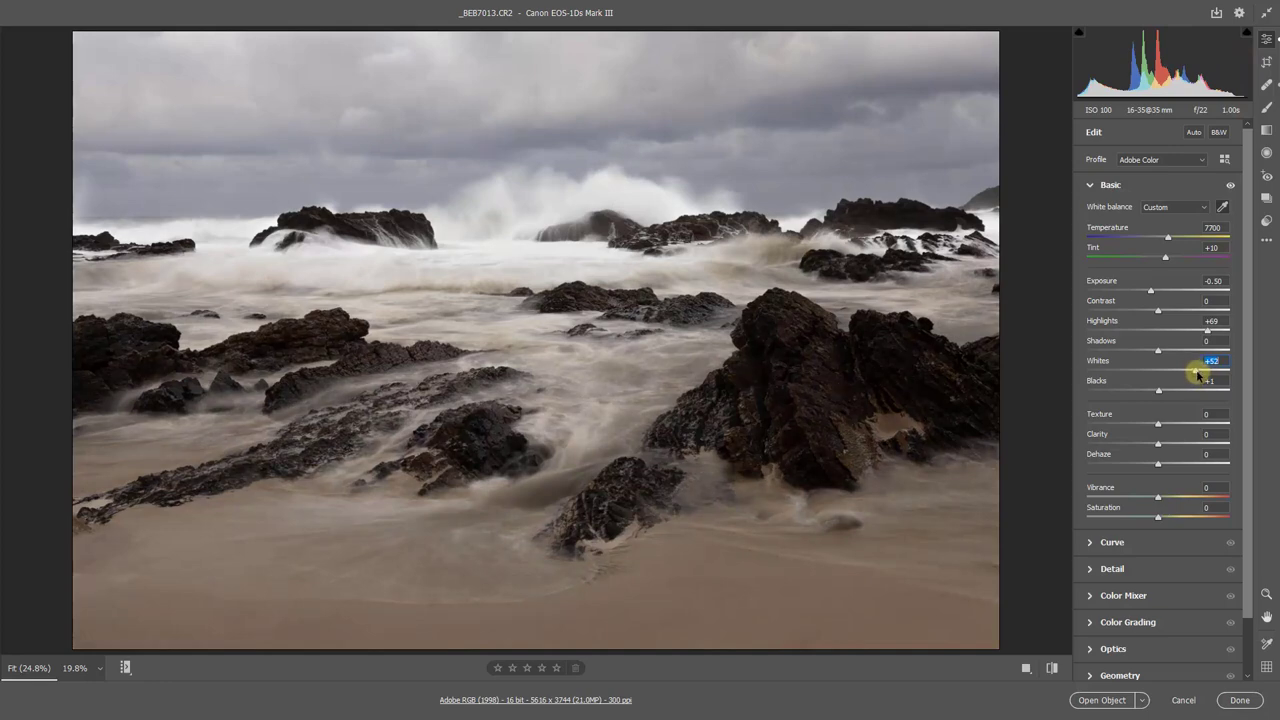
left_click_drag(1195, 378, 1197, 383)
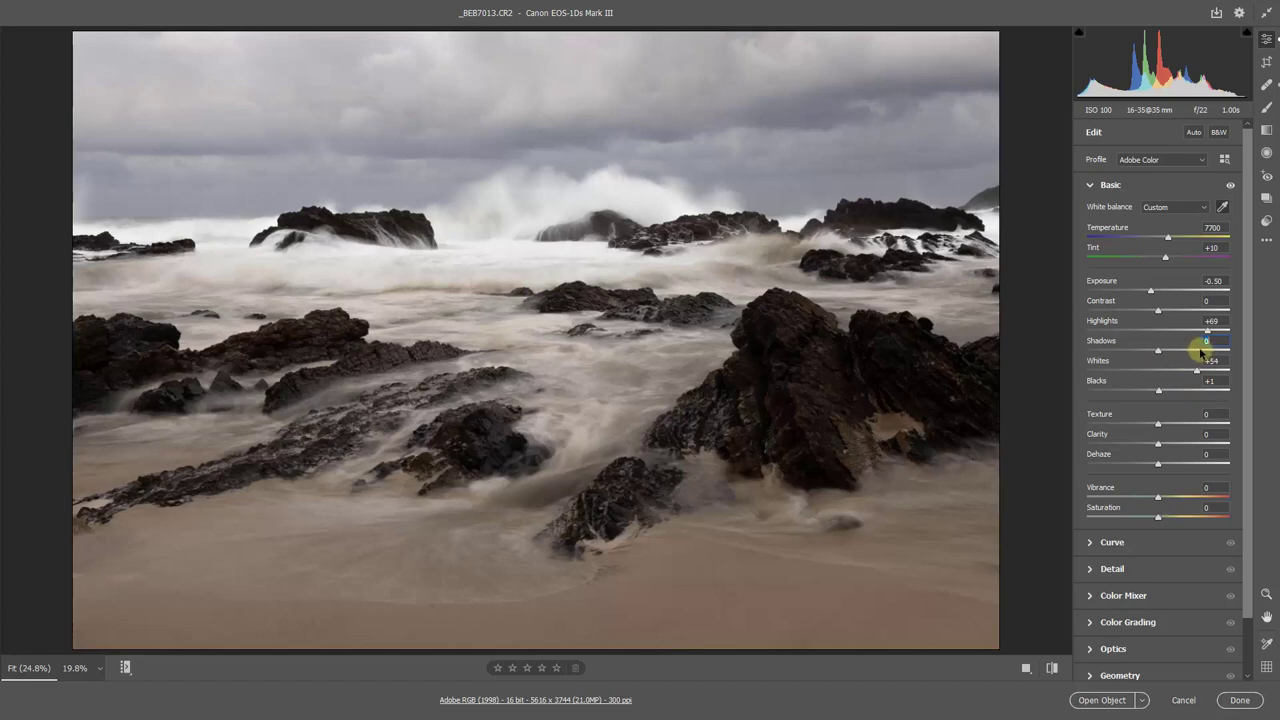
- Set Shadows to +61 and Clarity to +60, and raise Vibrance to about +72
left_click(1201, 349)
type("59")
key("Return")
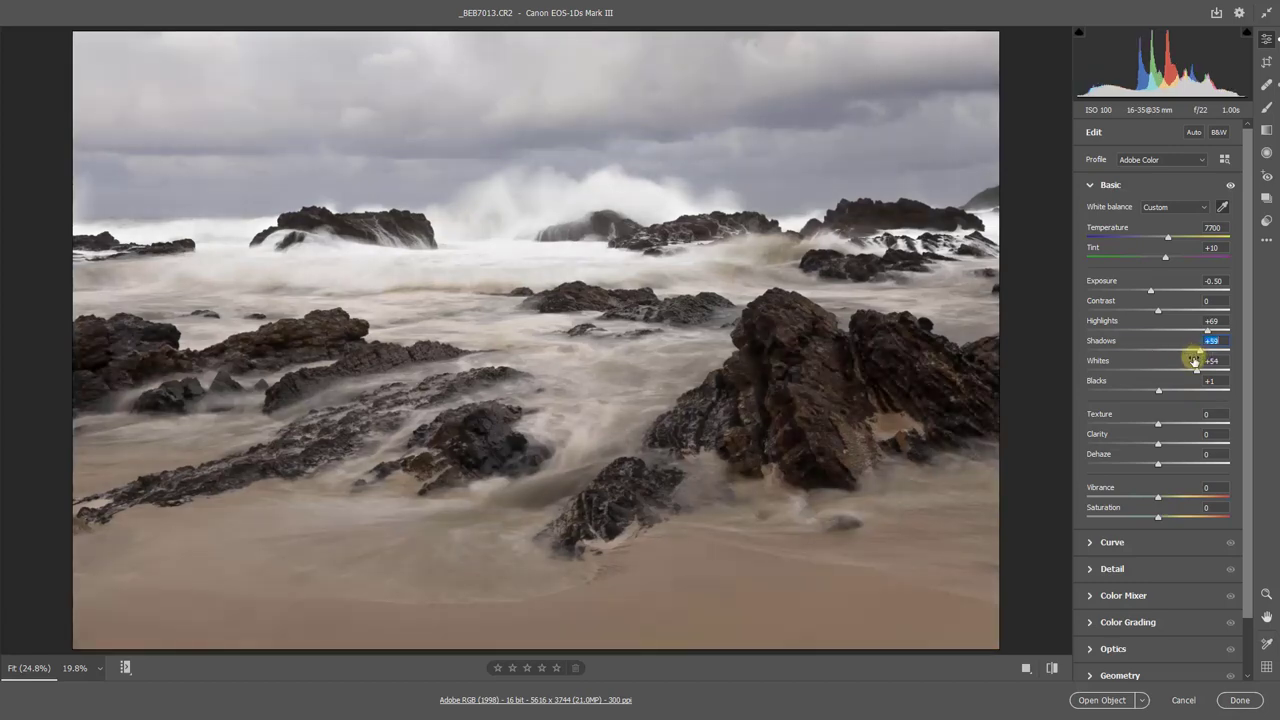
key("Up")
key("Up")
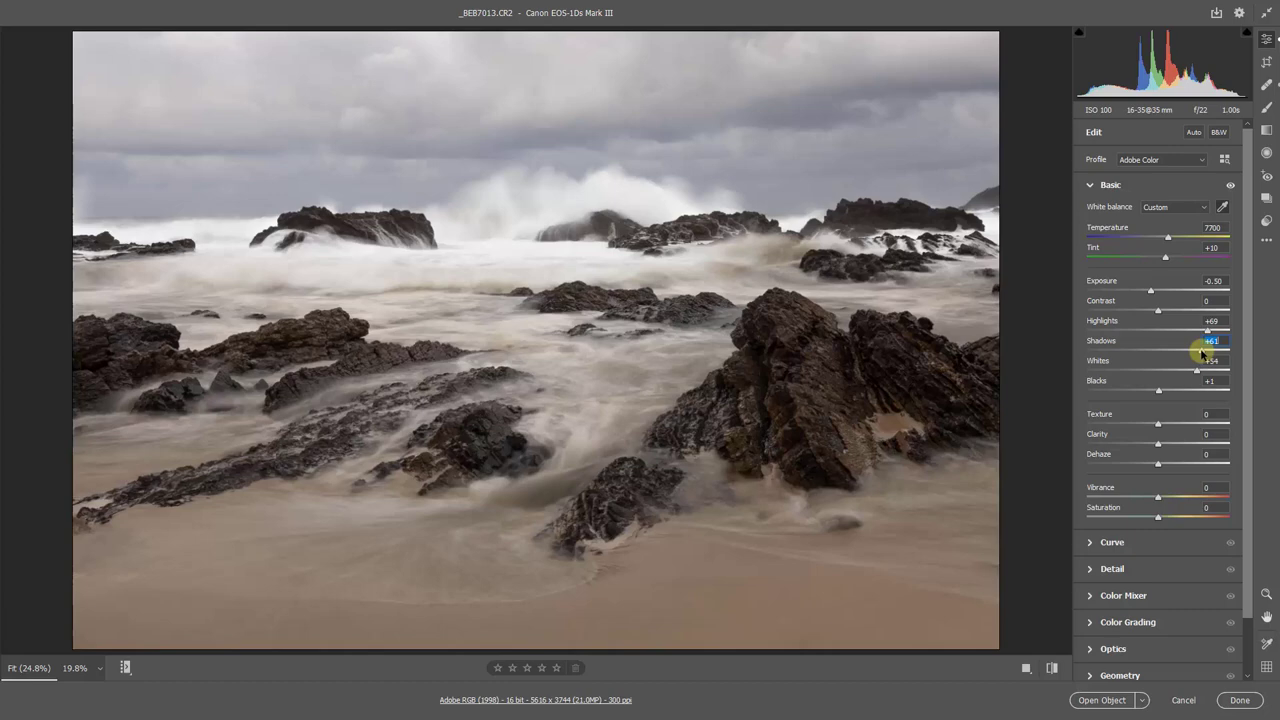
left_click(1203, 440)
type("60")
key("Return")
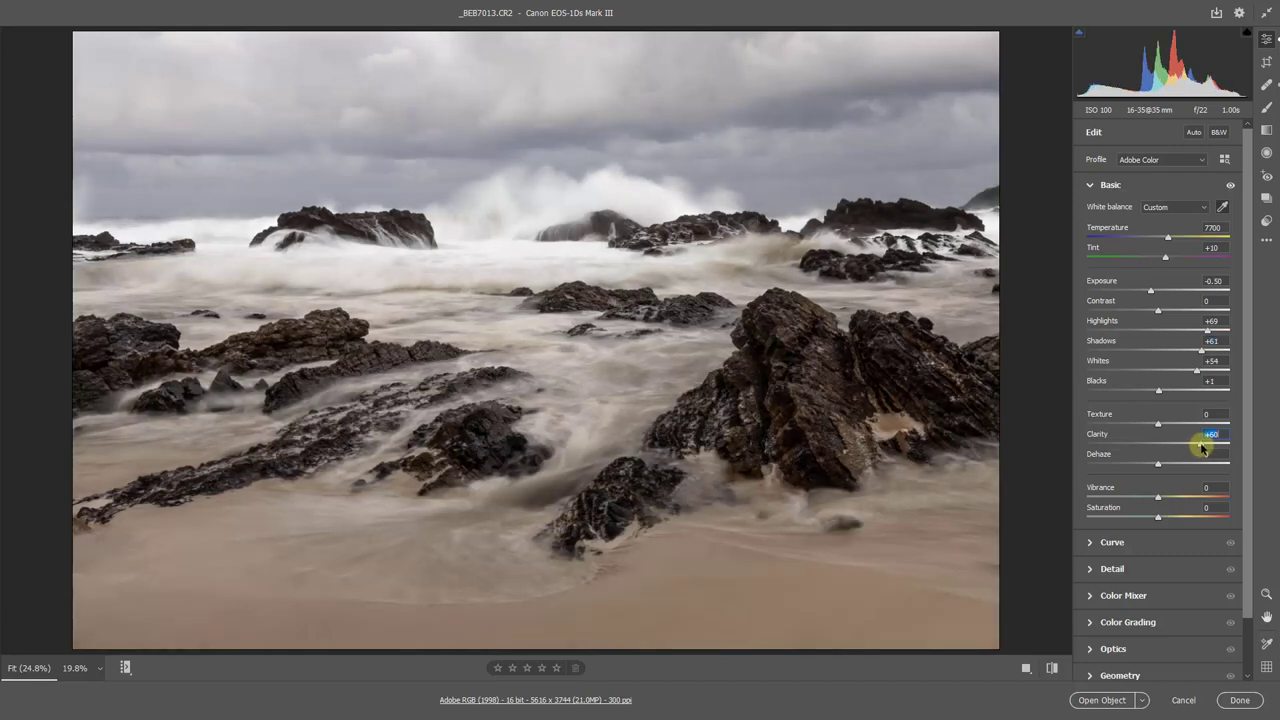
left_click(1204, 498)
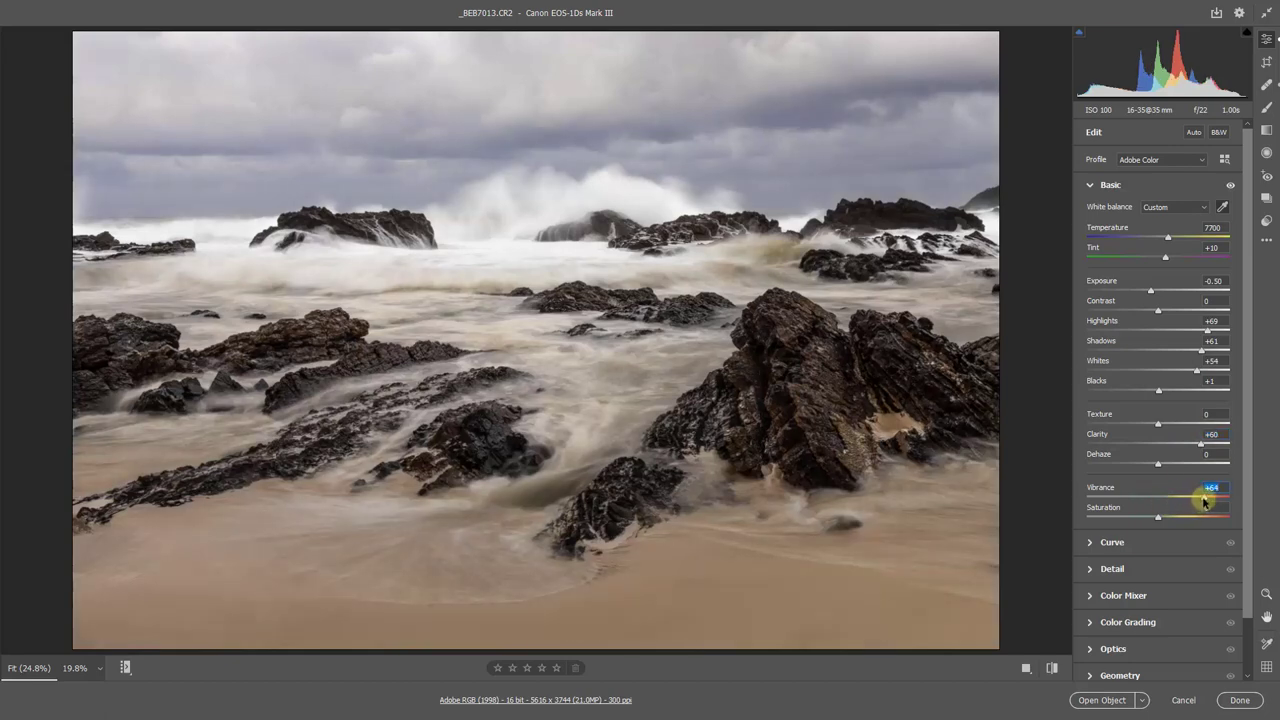
left_click_drag(1204, 500, 1209, 500)
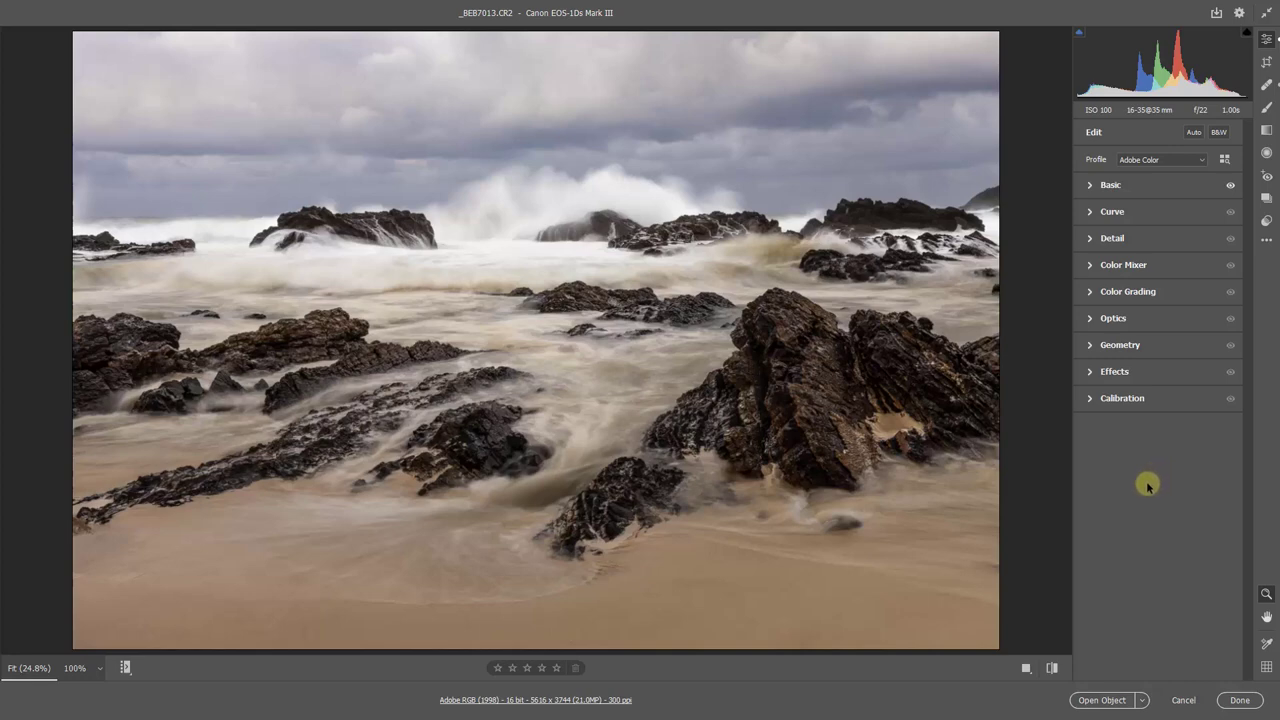
- Accept the Camera Raw edits and select _BEB7013.CR2 in the Forster folder in Bridge
left_click(1240, 701)
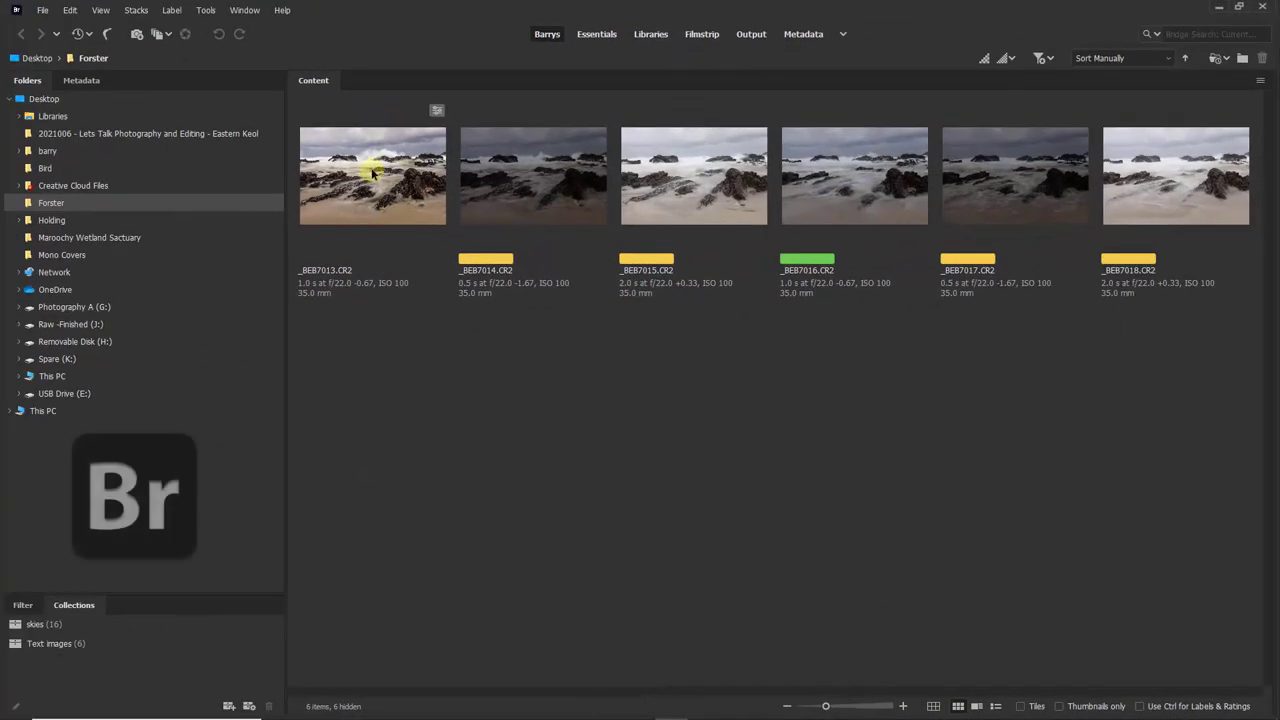
left_click(373, 175)
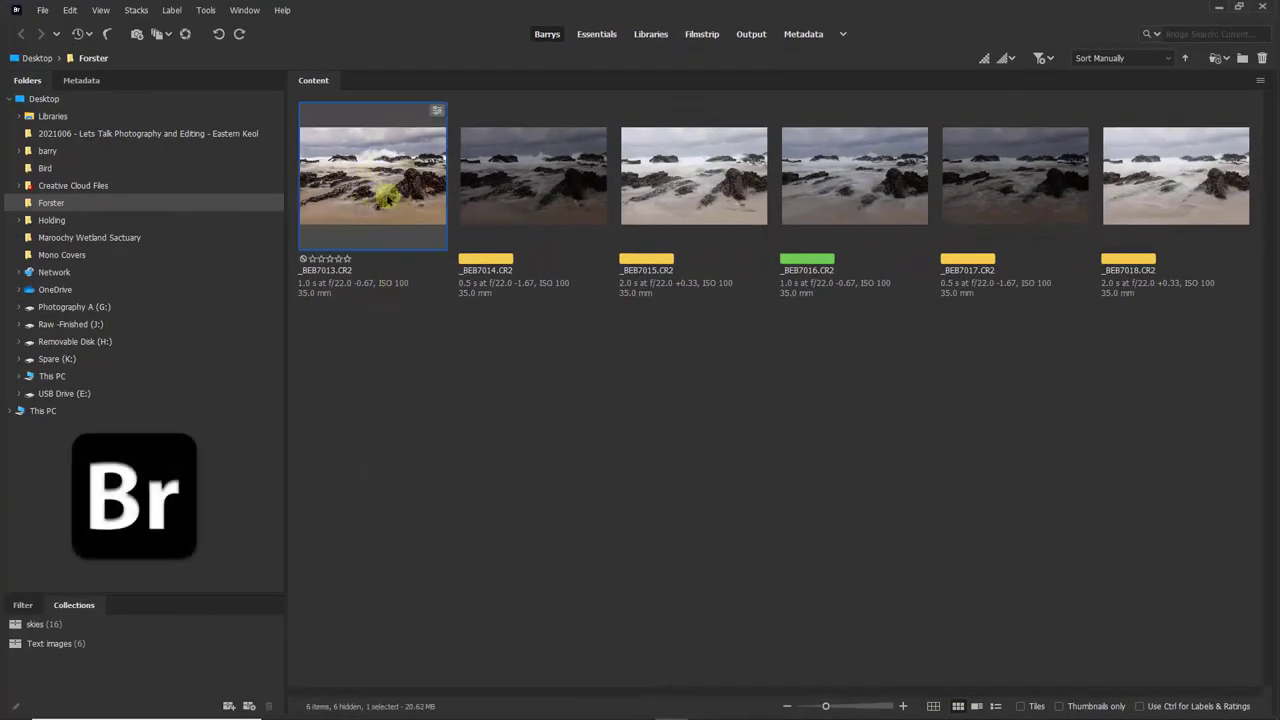
- Reopen _BEB7013.CR2 in Camera Raw and raise Saturation in the Basic panel to about +33
double_click(372, 172)
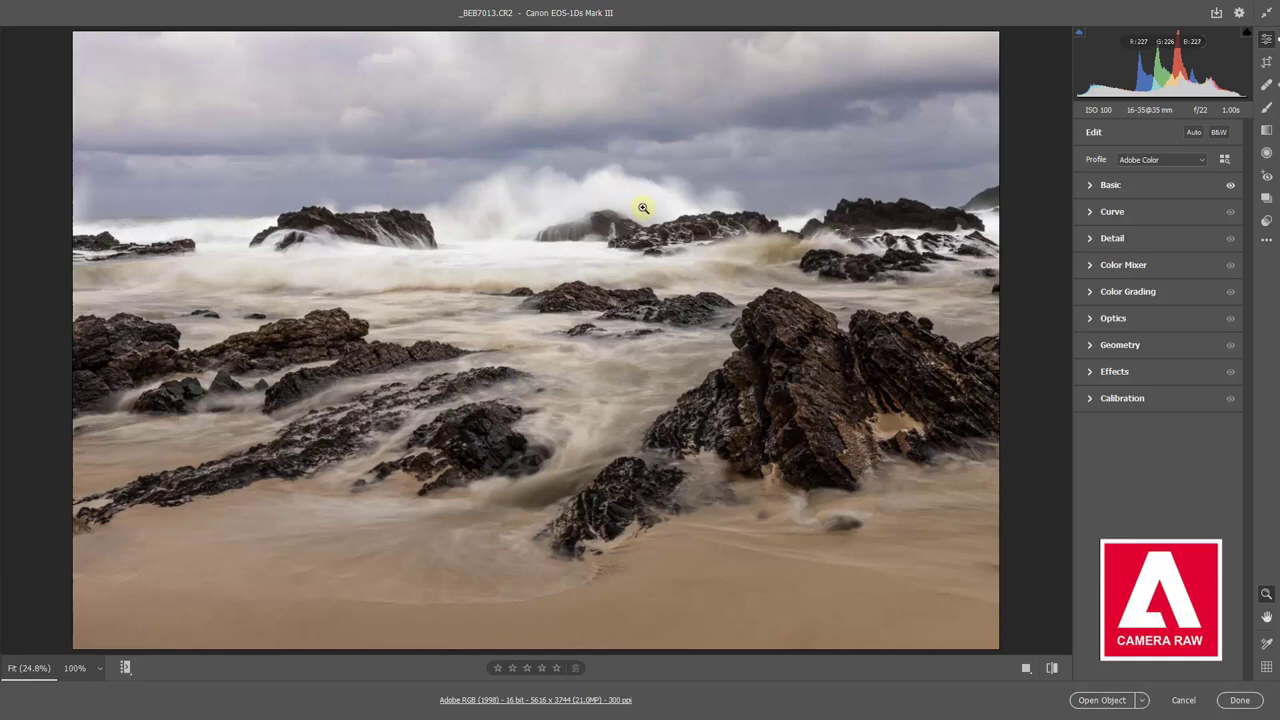
left_click(1091, 186)
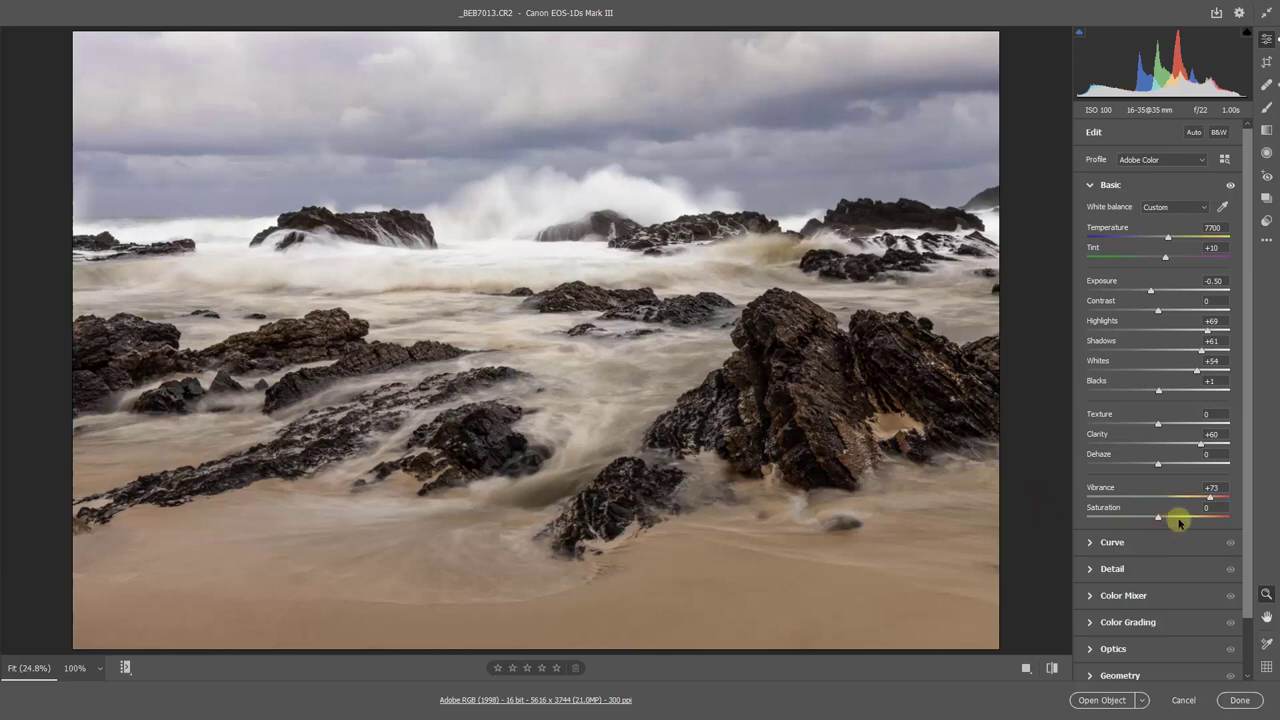
left_click(1179, 517)
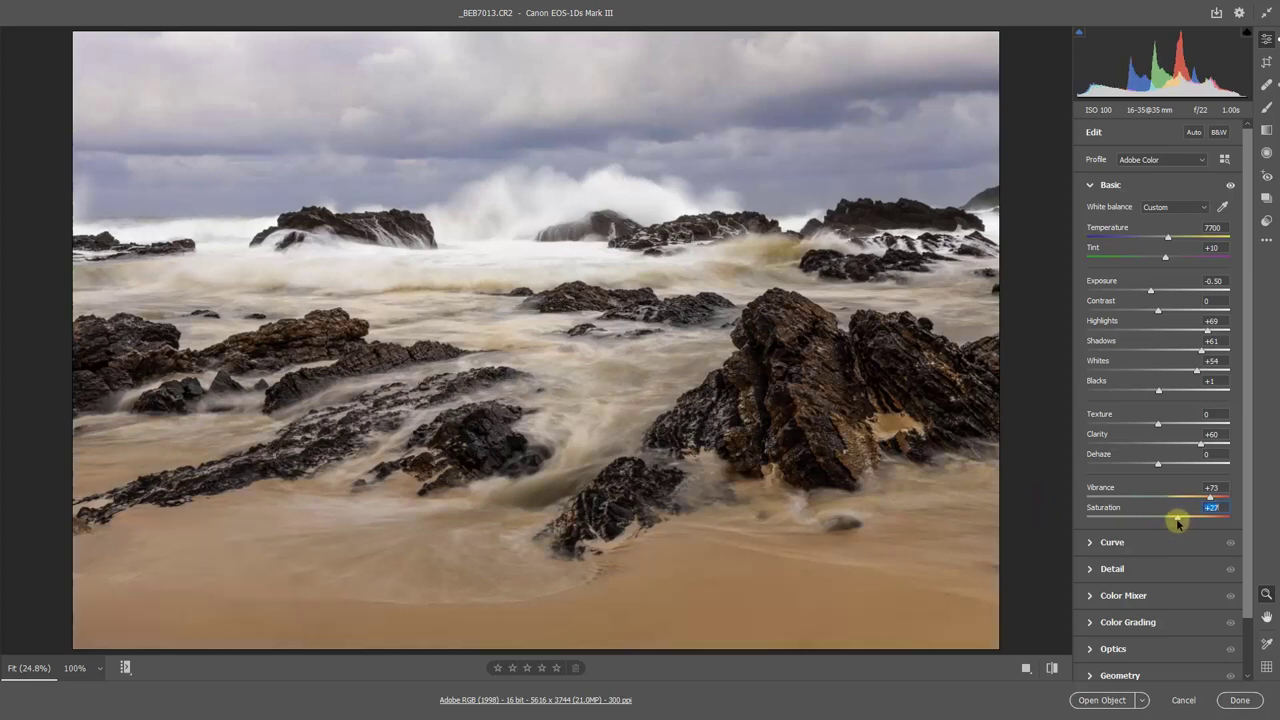
left_click_drag(1176, 524, 1180, 526)
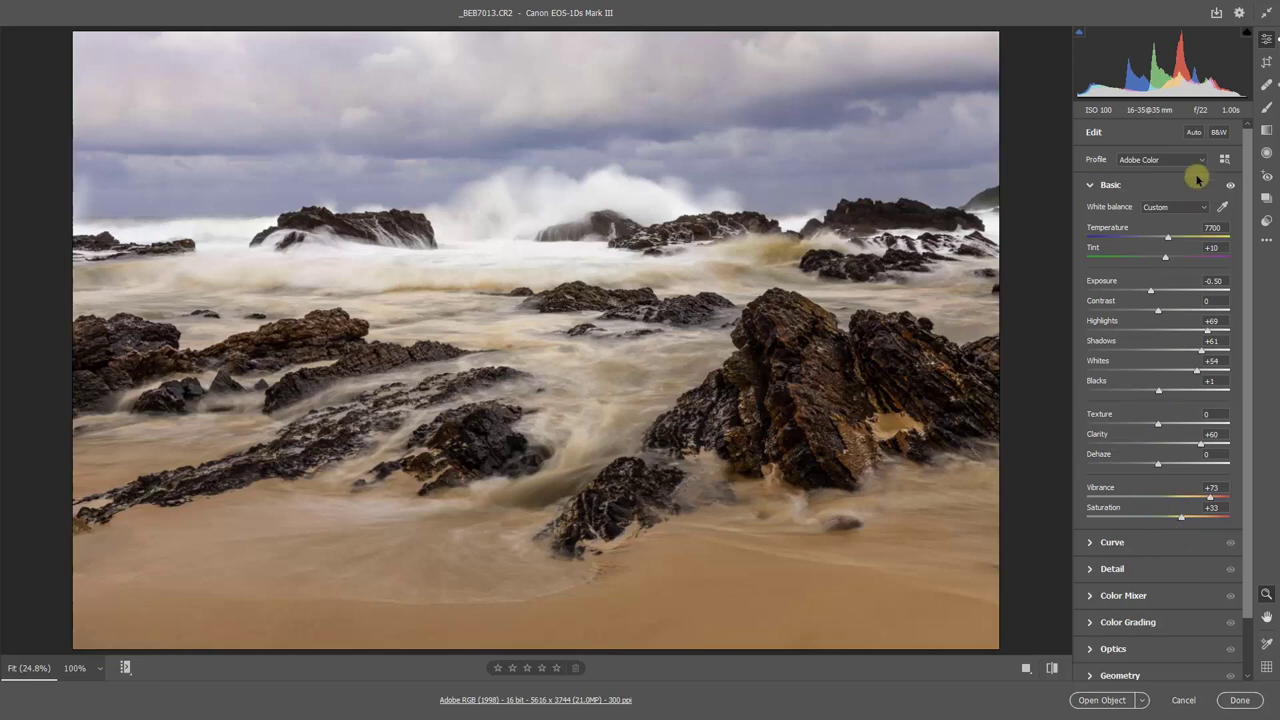
- Draw a level graduated filter up from the bottom edge and reset its adjustments to zero
left_click(1266, 132)
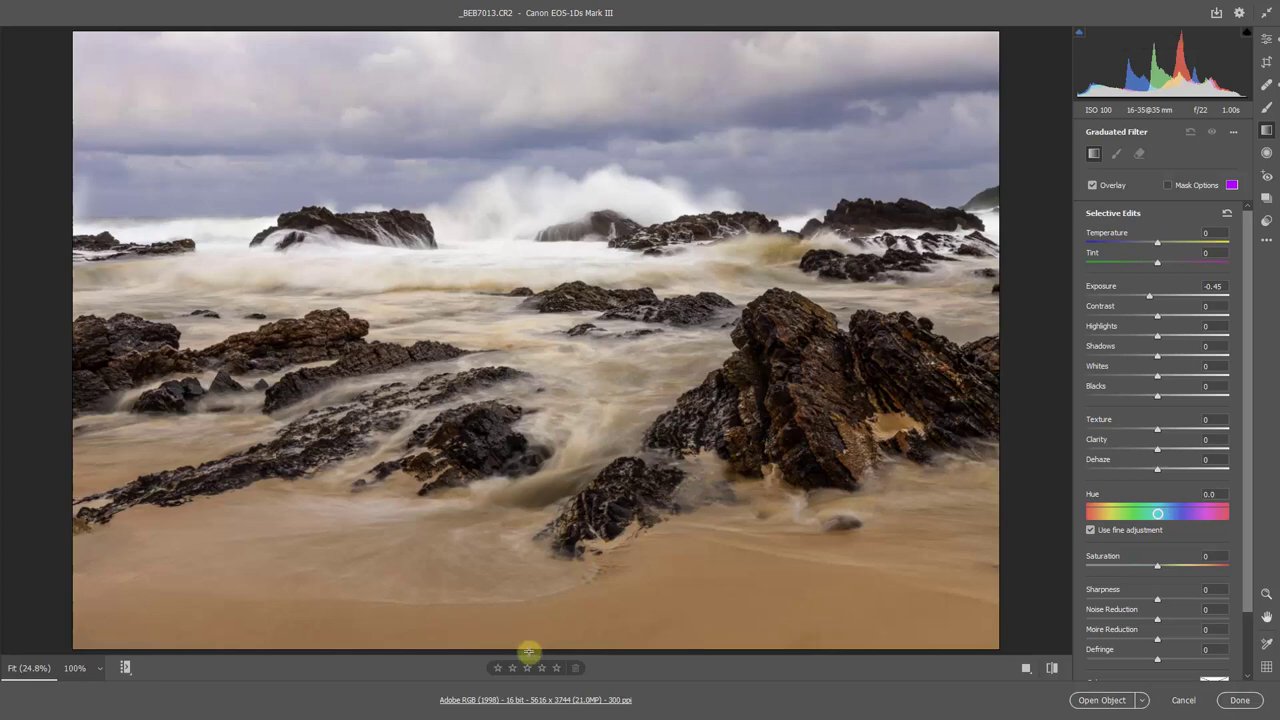
left_click_drag(523, 651, 516, 455)
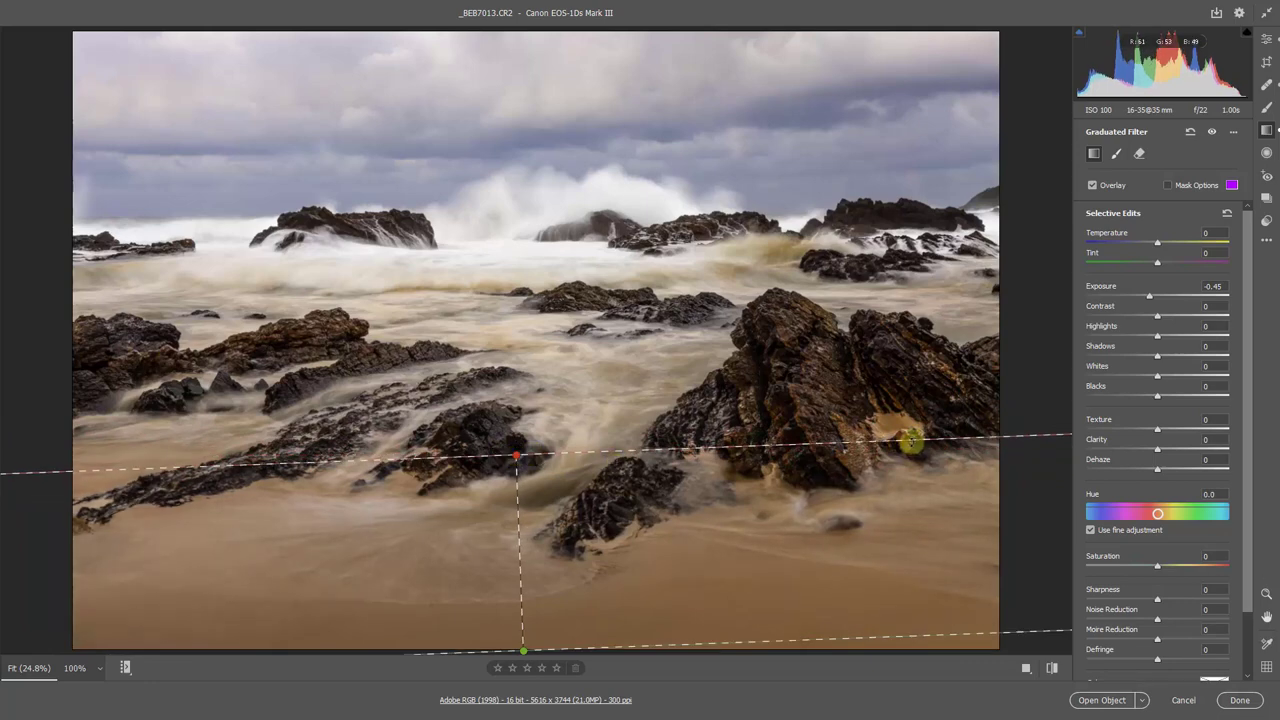
left_click_drag(913, 441, 912, 455)
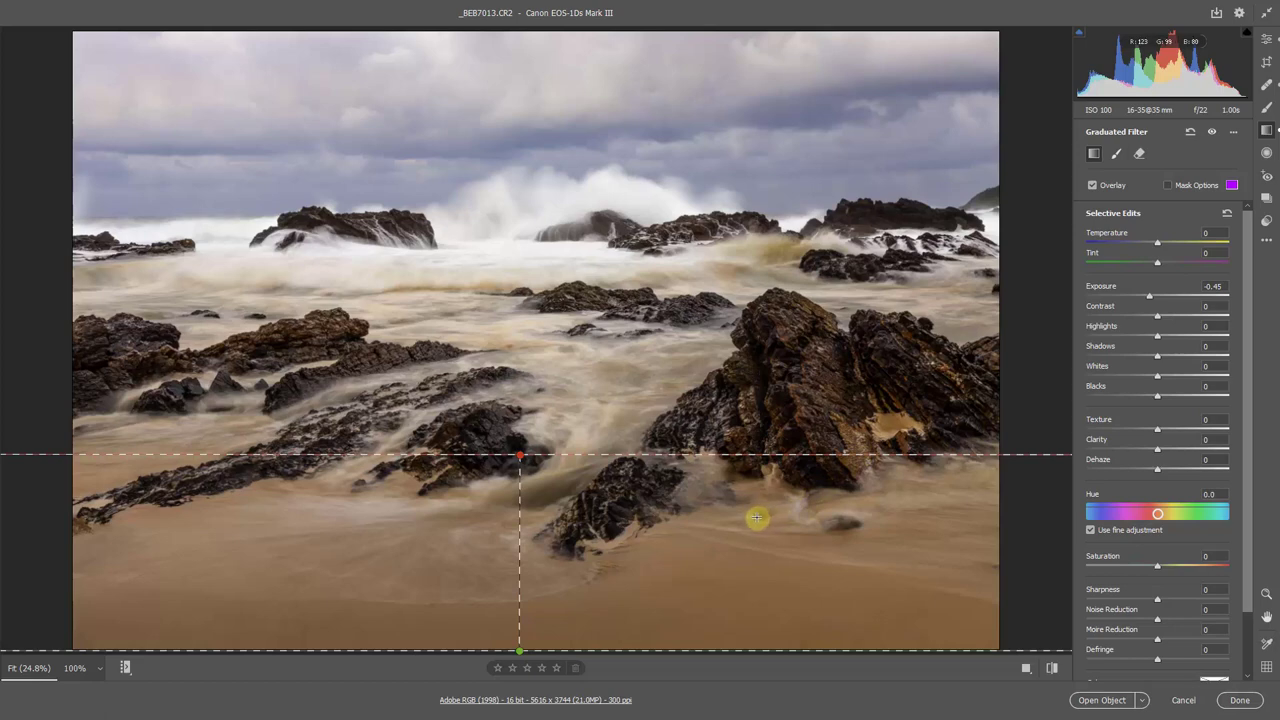
right_click(760, 520)
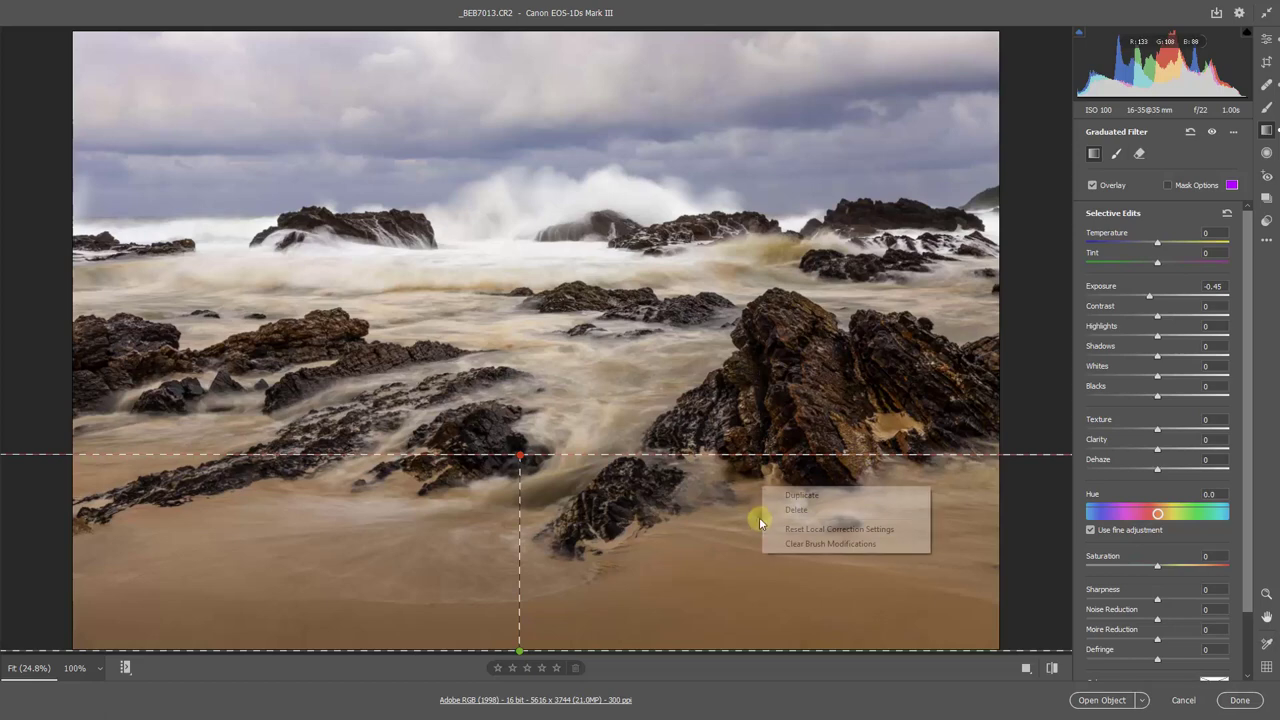
left_click(795, 531)
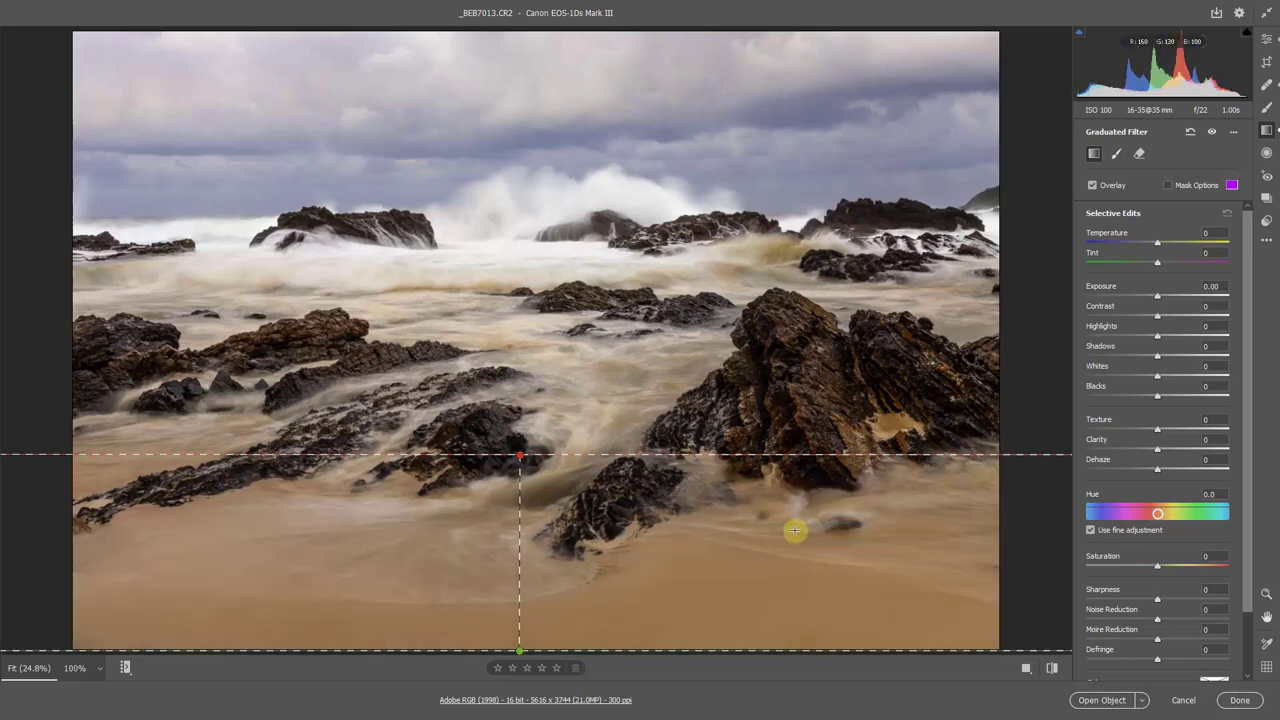
key("v")
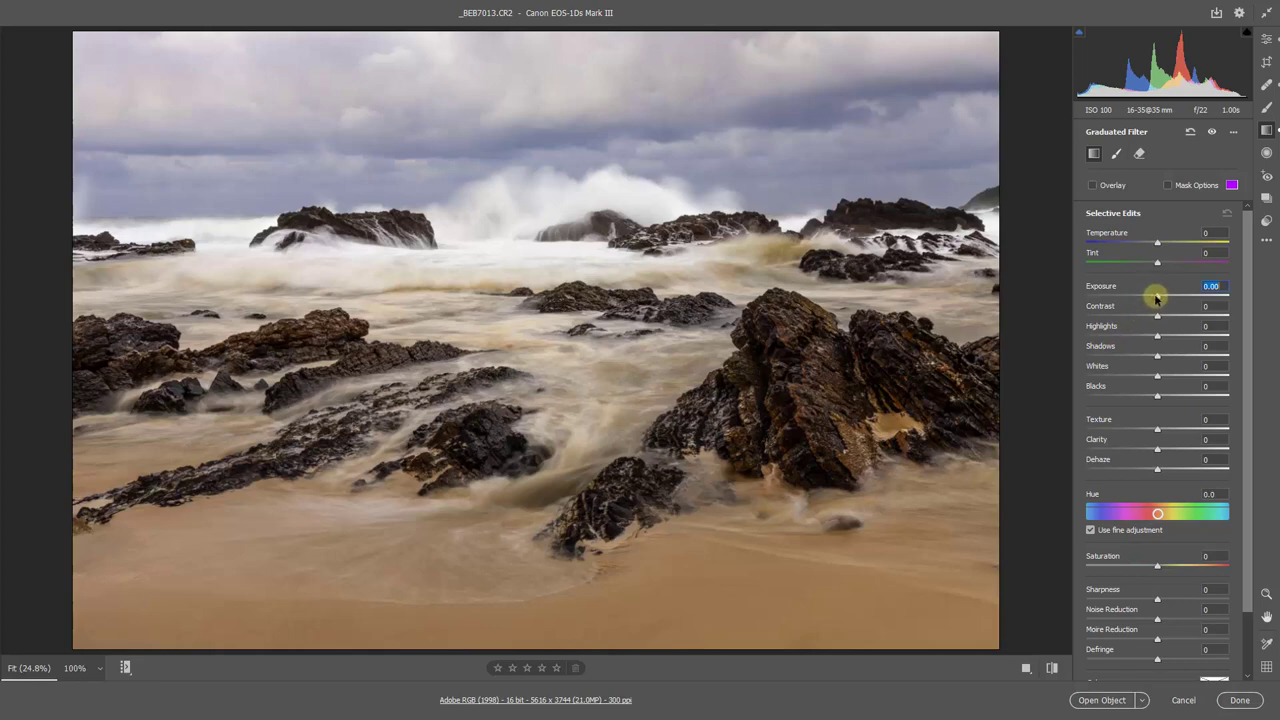
- Set the foreground filter to Exposure -0.90 and Clarity +49
left_click_drag(1156, 298, 1141, 298)
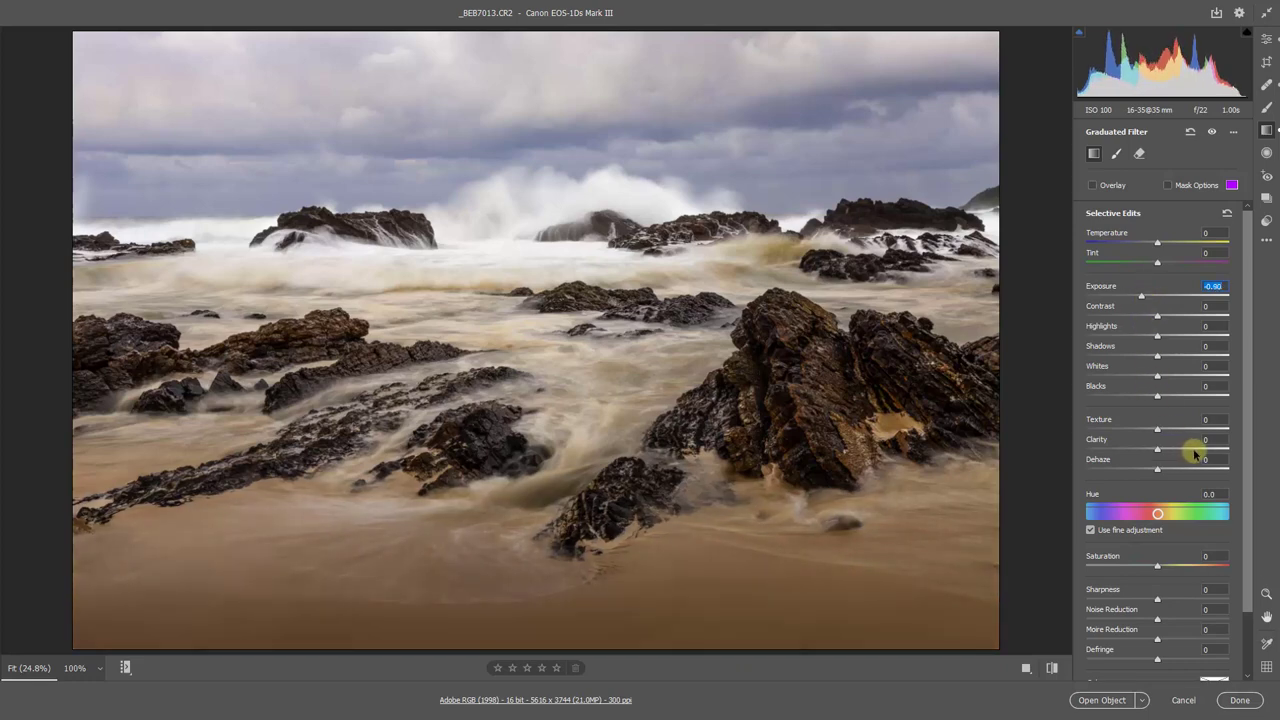
left_click(1192, 449)
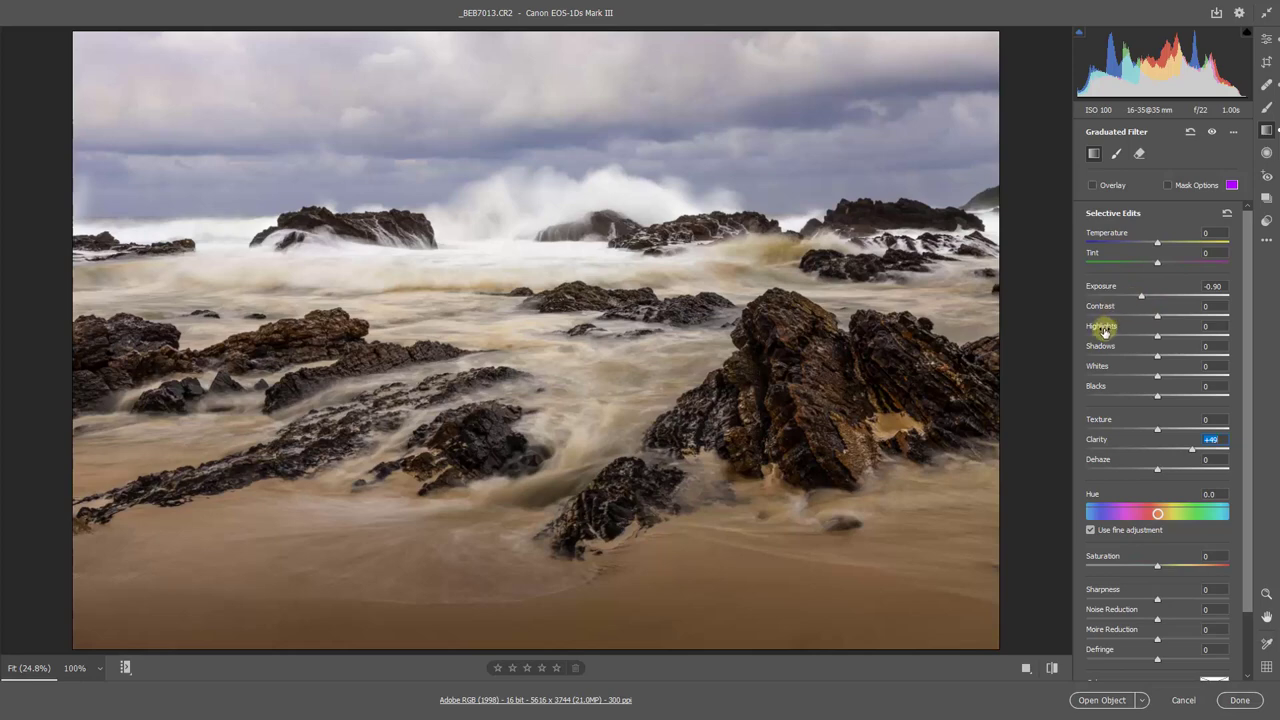
key("v")
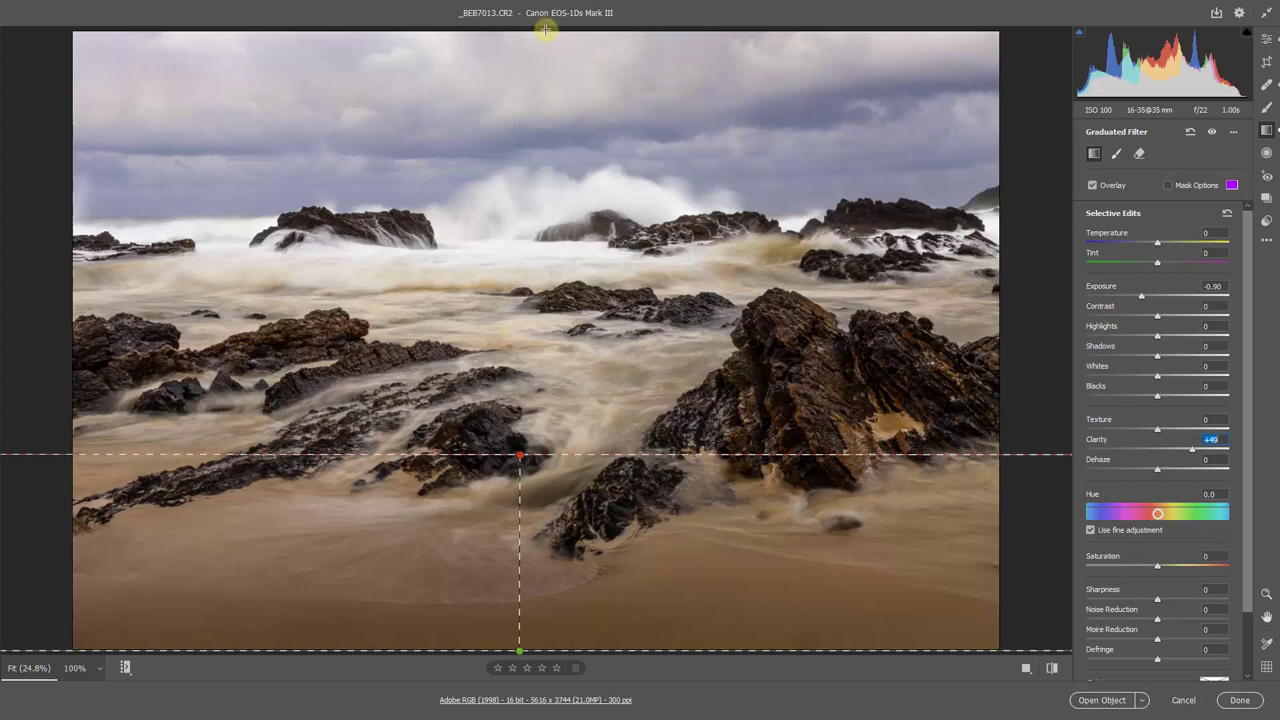
- Draw a new graduated filter from the top edge down over the sky and reset its adjustments
left_click_drag(546, 30, 547, 326)
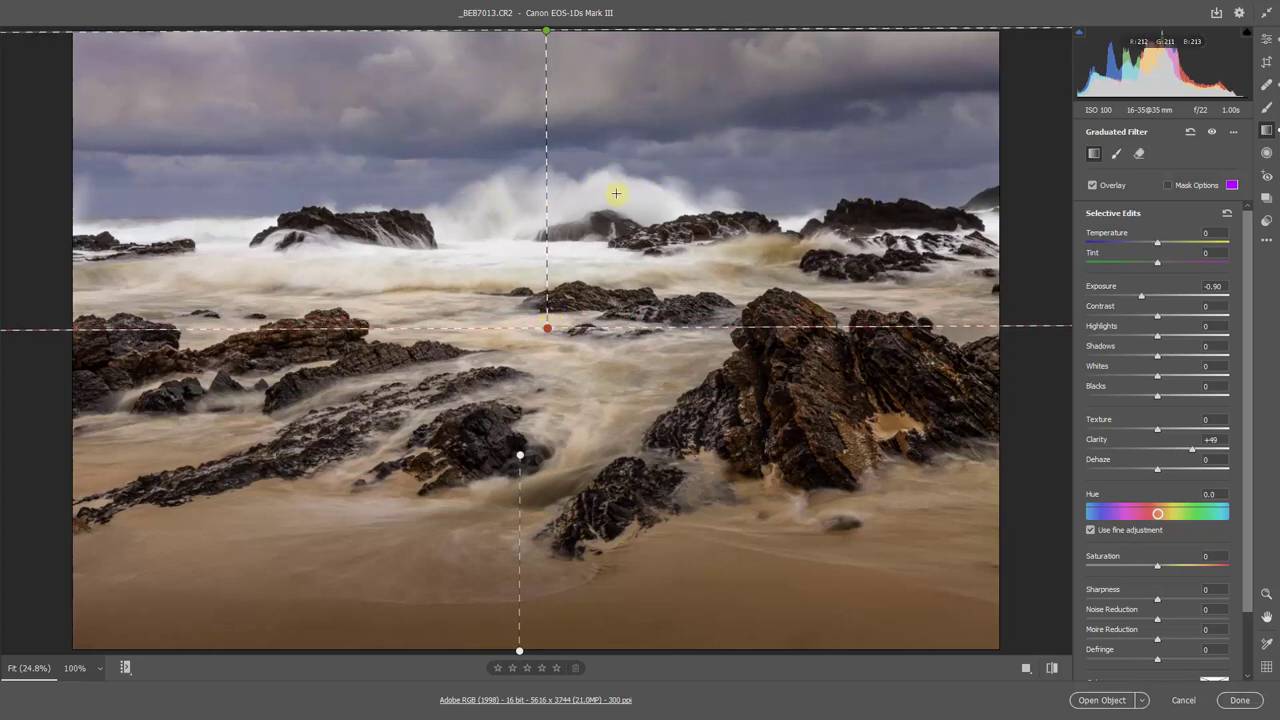
right_click(645, 150)
left_click(687, 166)
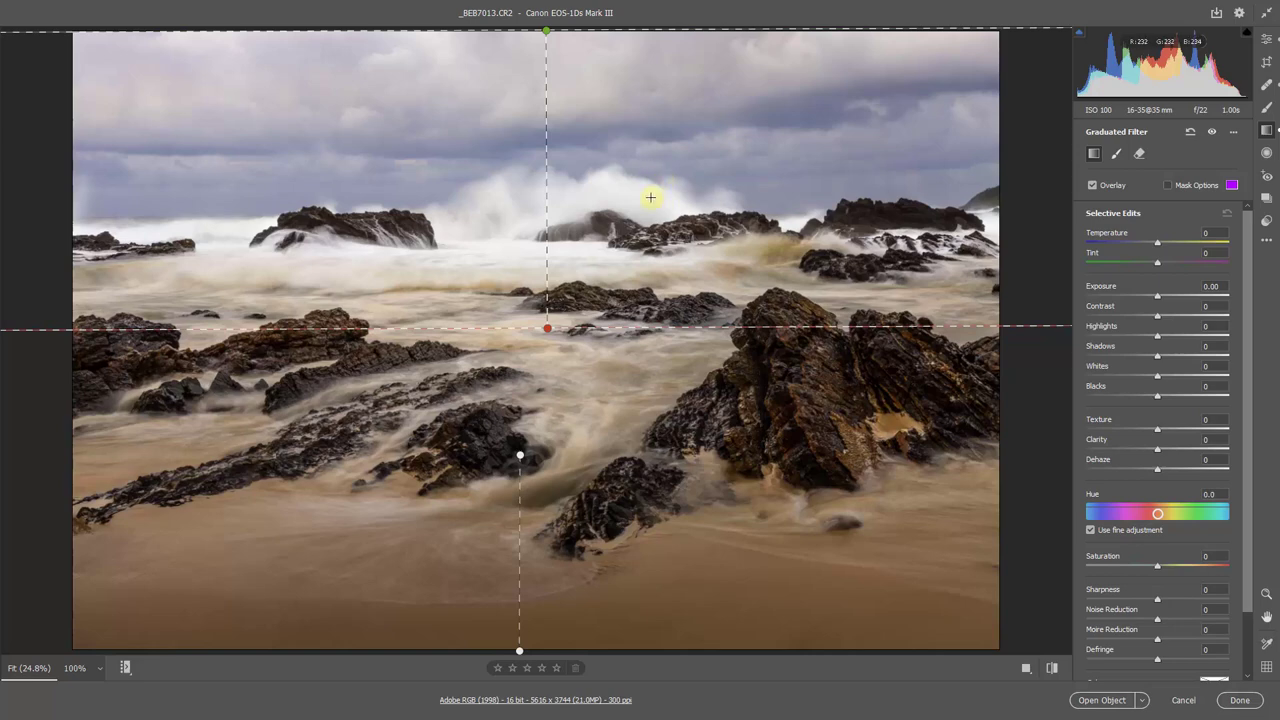
key("v")
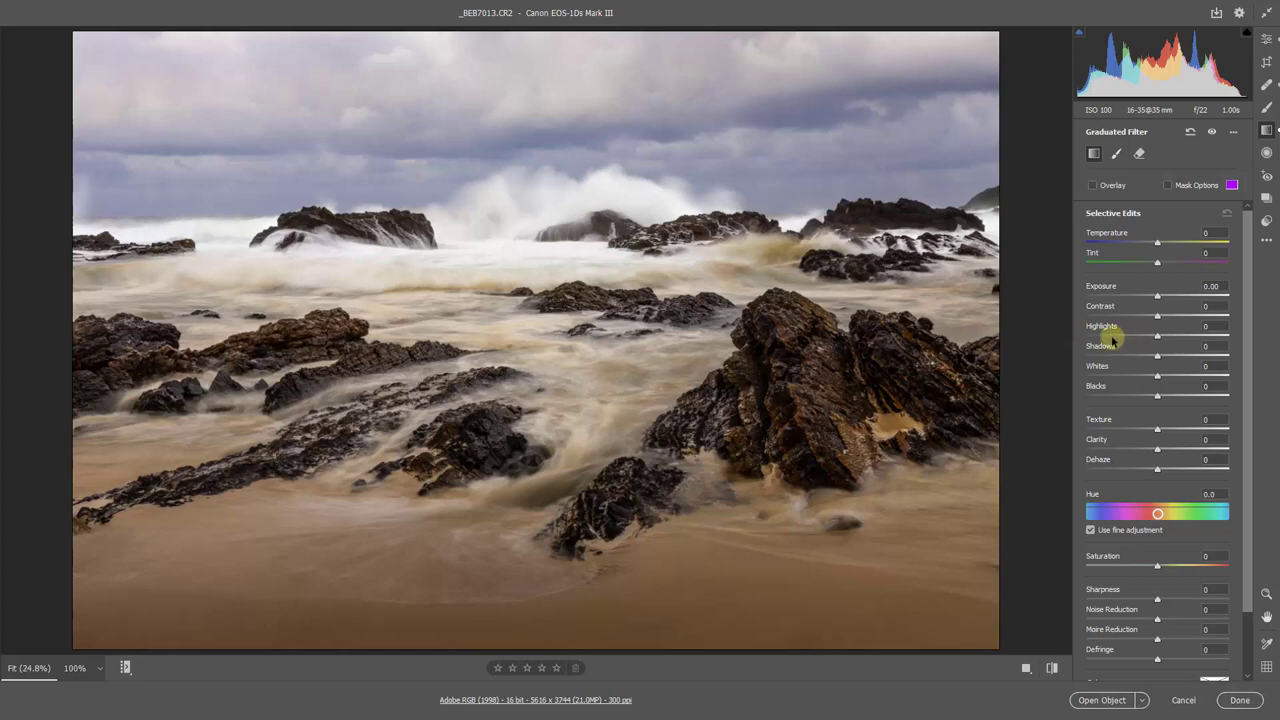
- Give the sky filter Highlights -59, Exposure -0.50, Temperature -12 and Saturation -39
left_click_drag(1113, 339, 1110, 338)
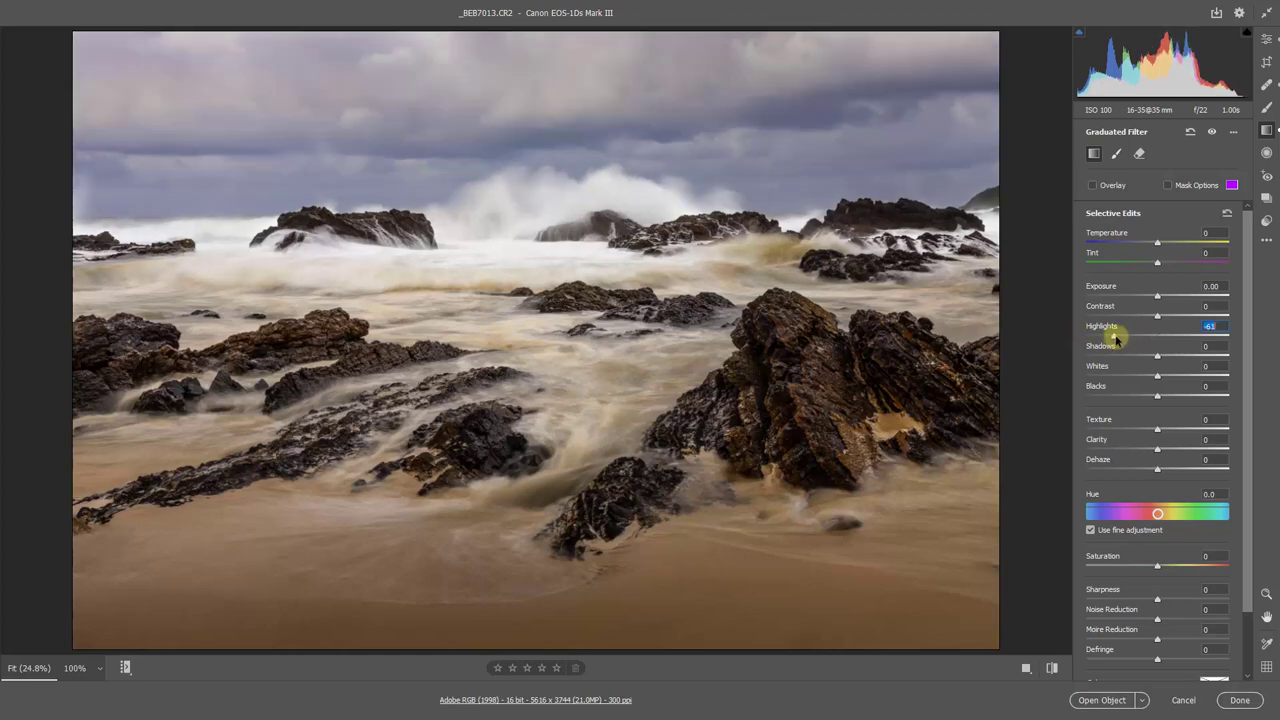
left_click_drag(1157, 297, 1147, 300)
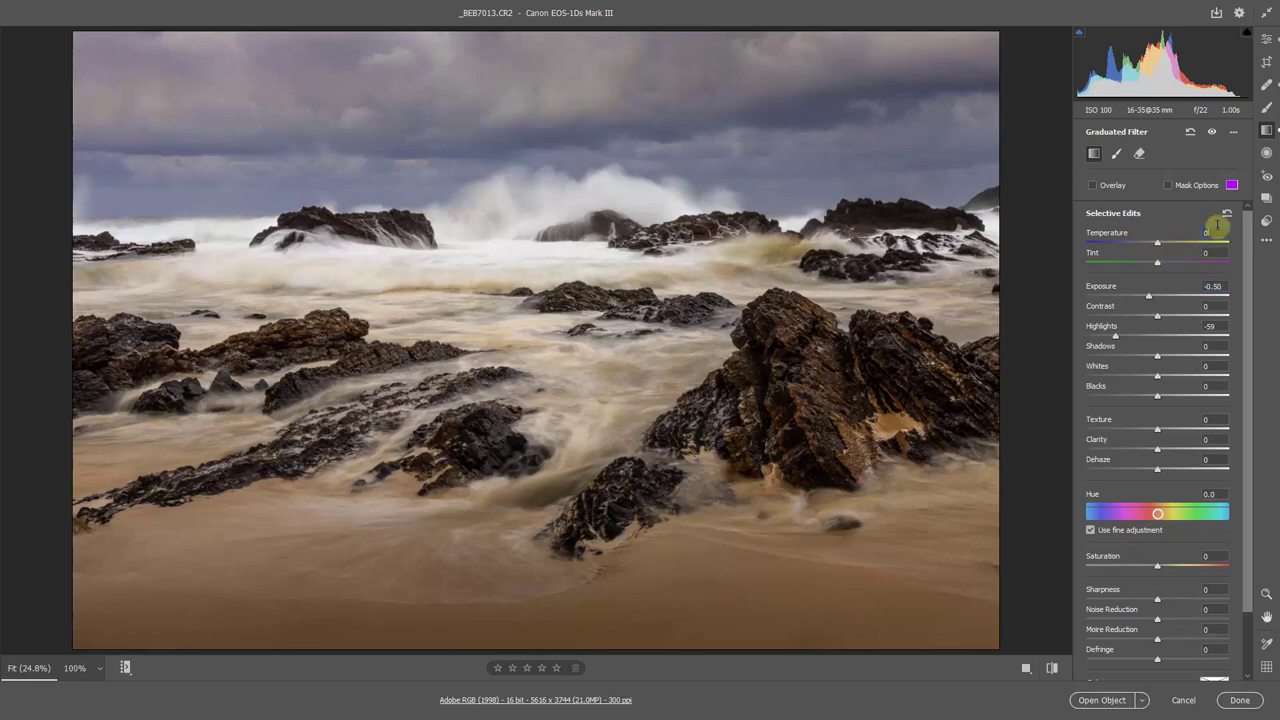
key("Down")
key("Down")
key("Down")
key("Down")
key("Down")
key("Down")
key("Down")
key("Down")
key("Down")
key("Down")
key("Down")
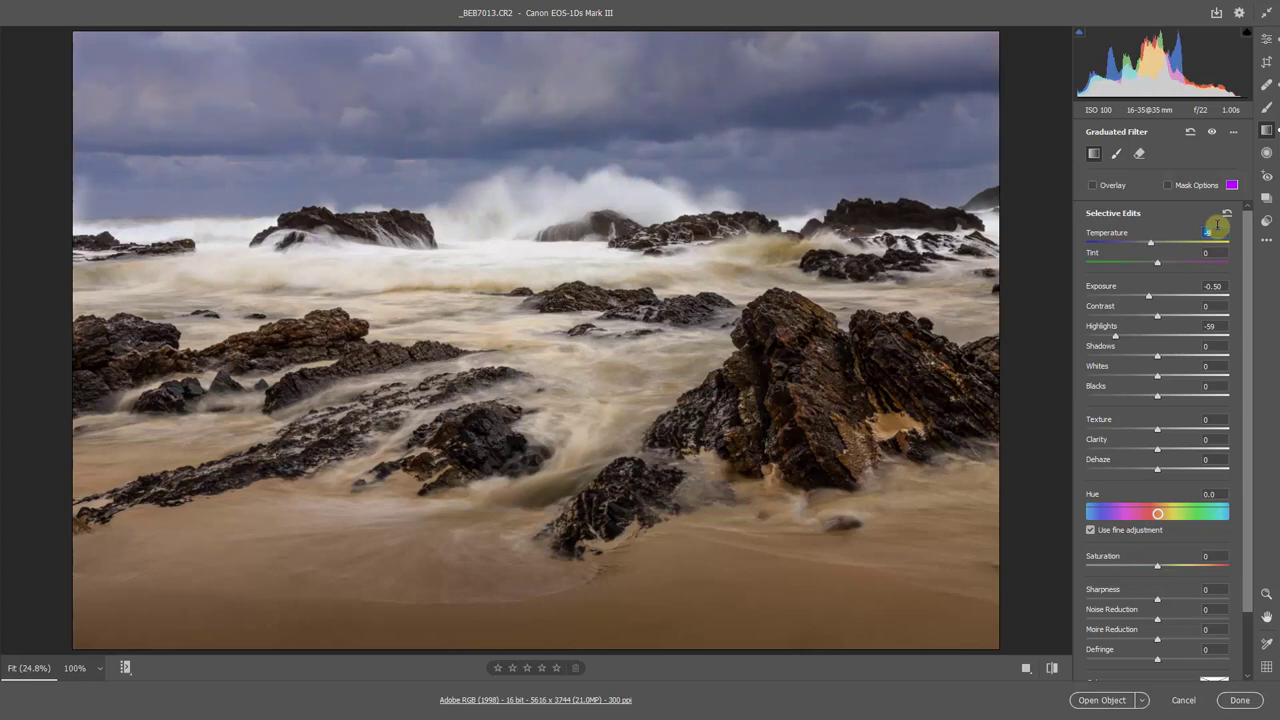
key("Down")
key("Down")
key("Down")
key("Down")
key("Down")
key("Down")
key("Down")
key("Down")
key("Down")
key("Down")
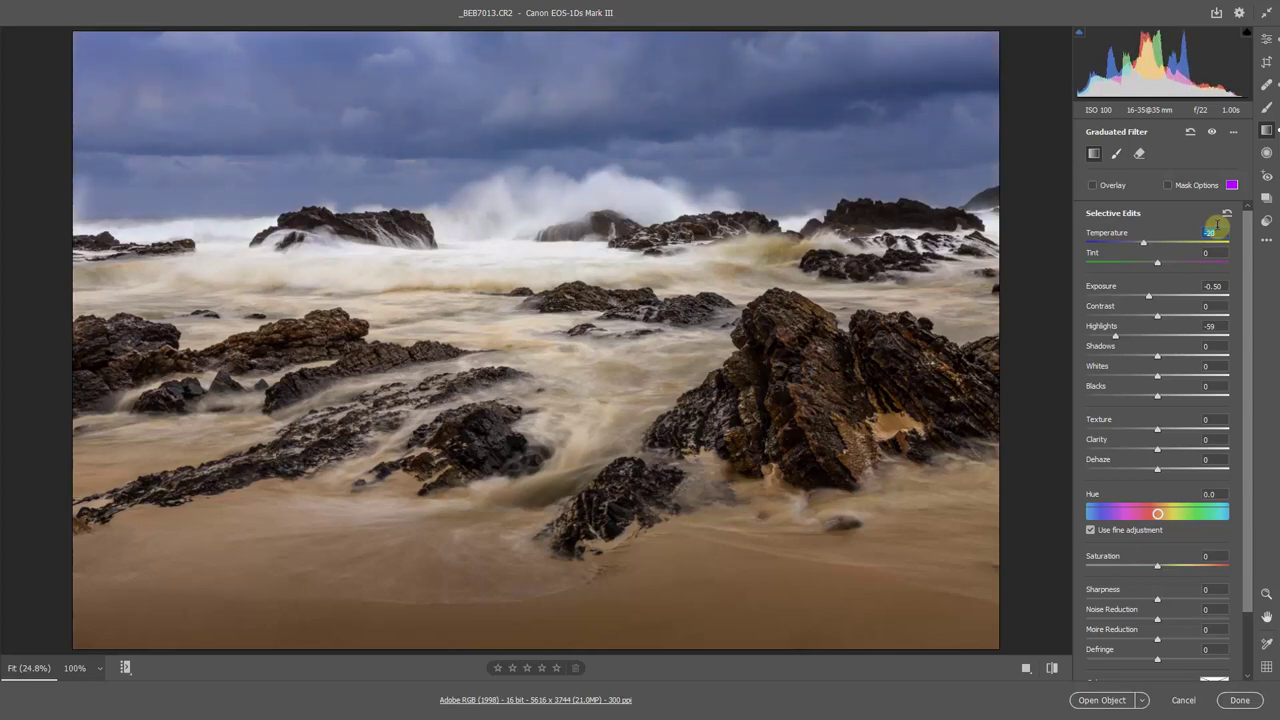
key("Up")
key("Up")
key("Up")
key("Up")
key("Up")
key("Up")
key("Up")
key("Up")
key("Up")
key("Up")
key("Up")
key("Up")
key("Up")
key("Up")
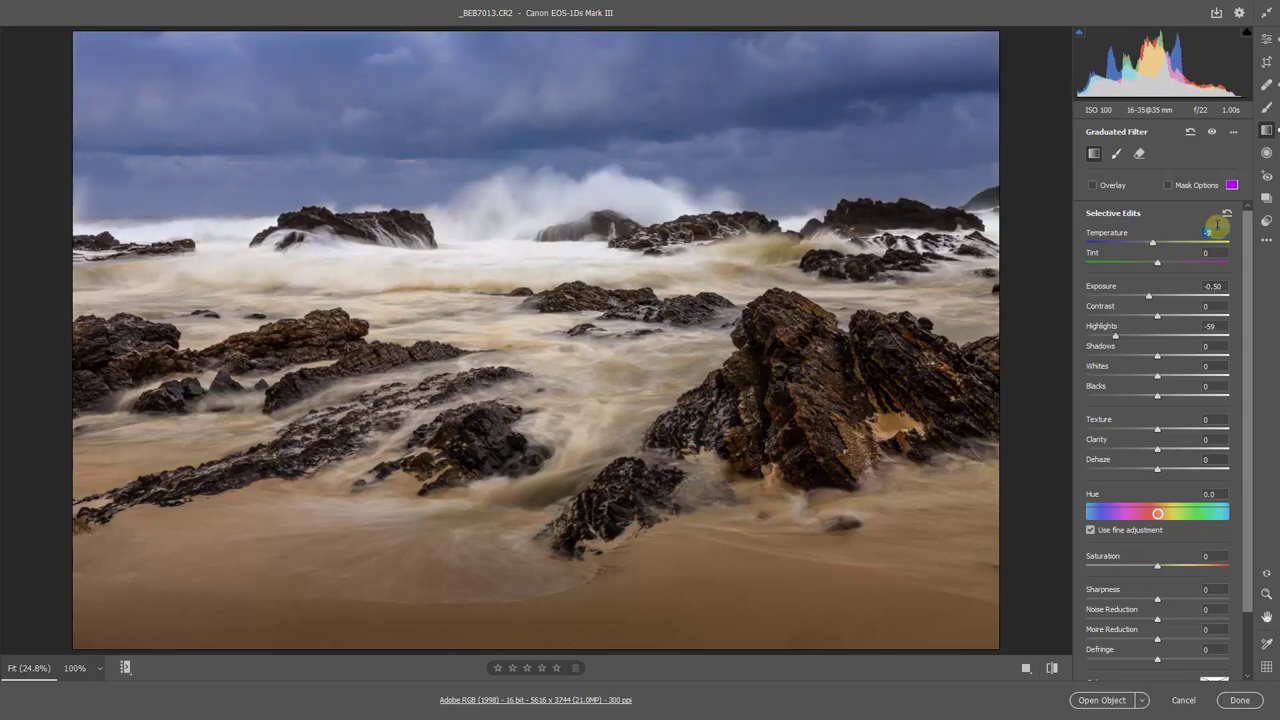
key("Down")
key("Down")
key("Down")
key("Down")
key("Down")
key("Down")
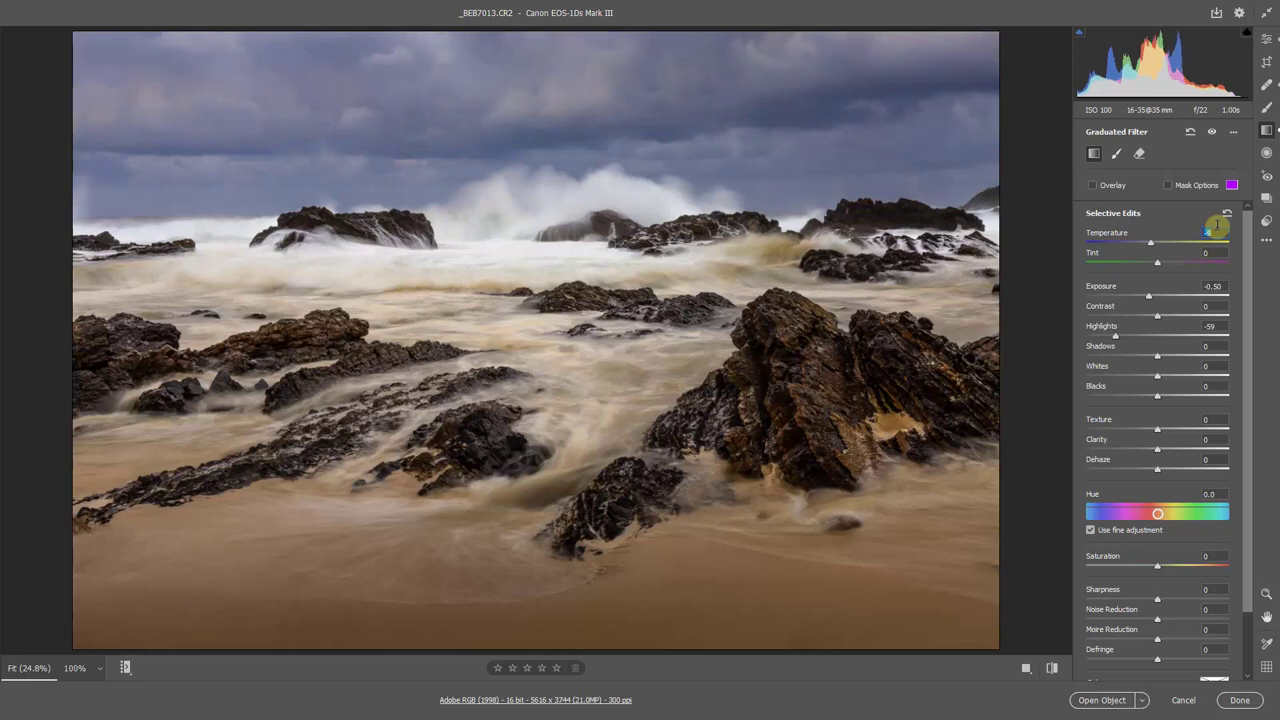
key("Up")
key("Up")
key("Up")
key("Down")
key("Down")
key("Down")
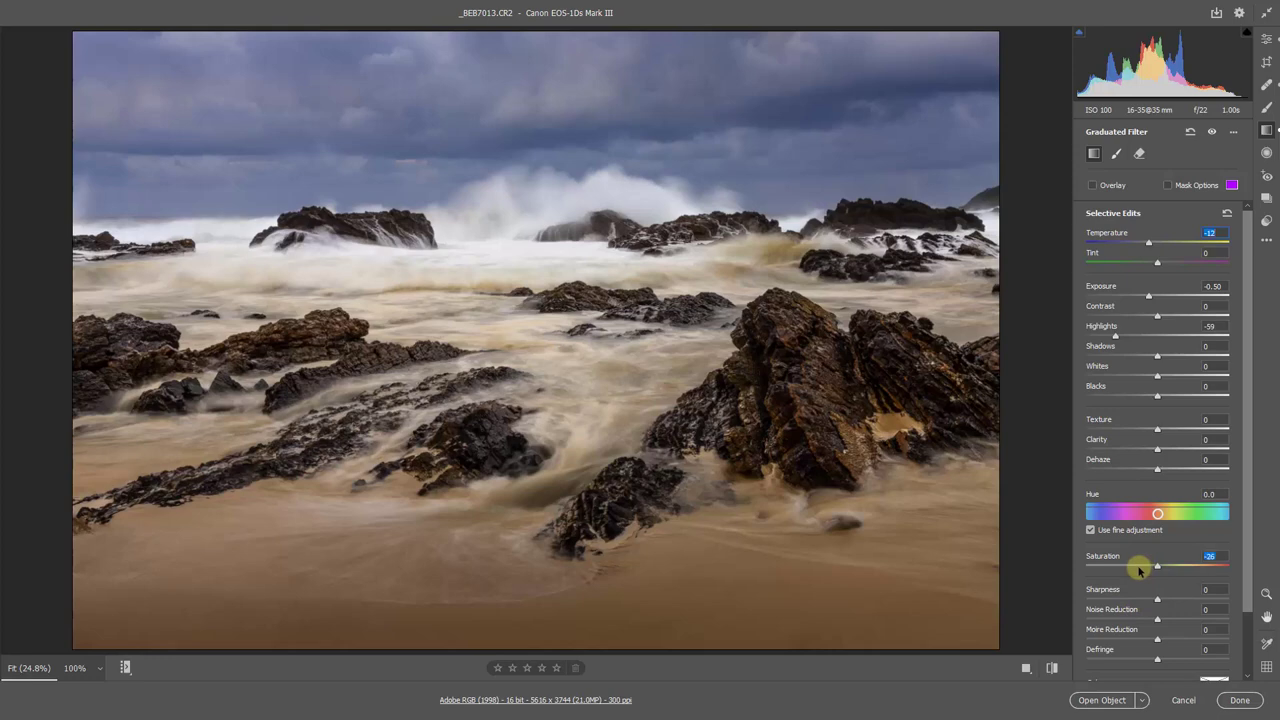
left_click_drag(1140, 570, 1129, 567)
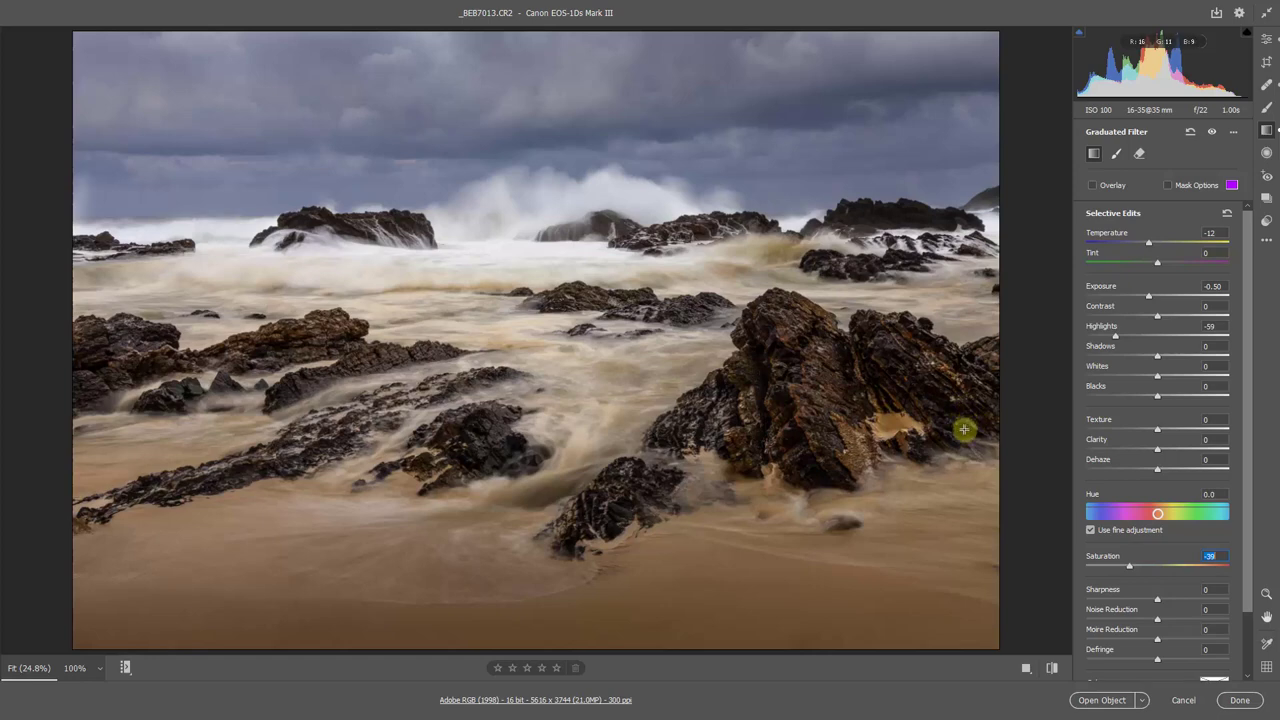
key("v")
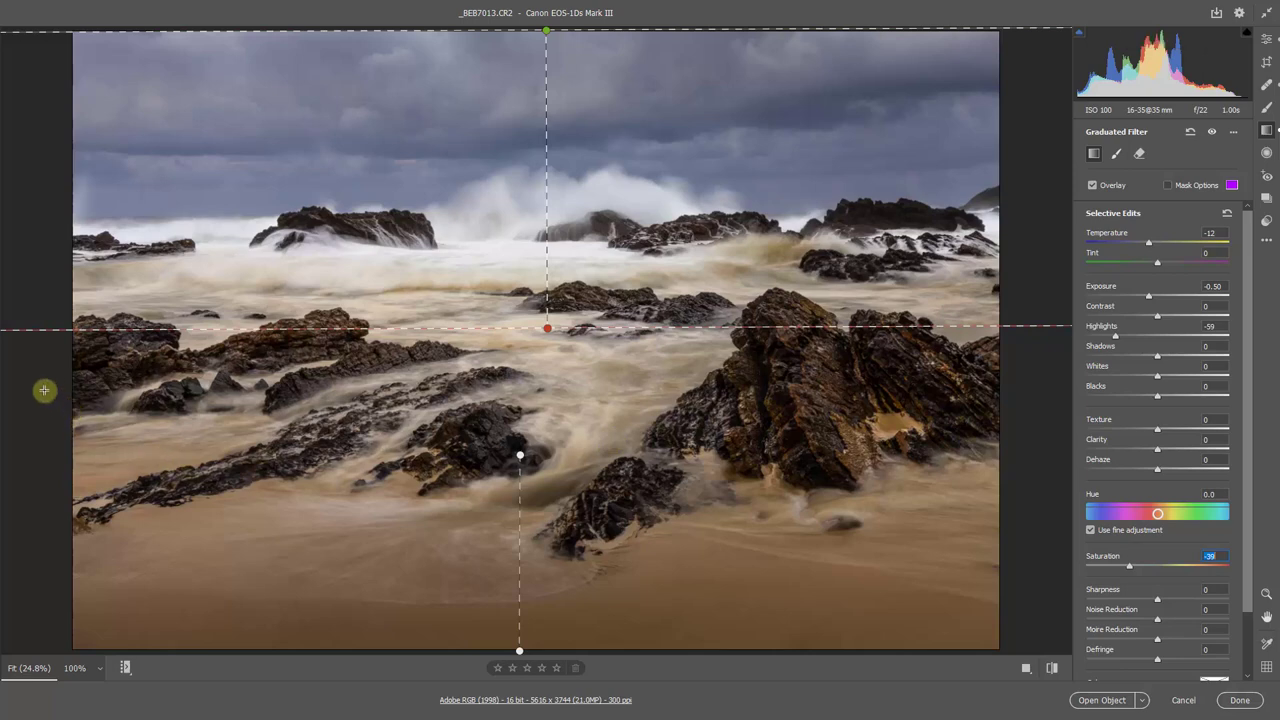
- Drag a new graduated filter in from the left edge, reset it, and set Exposure -0.35
left_click_drag(49, 386, 559, 387)
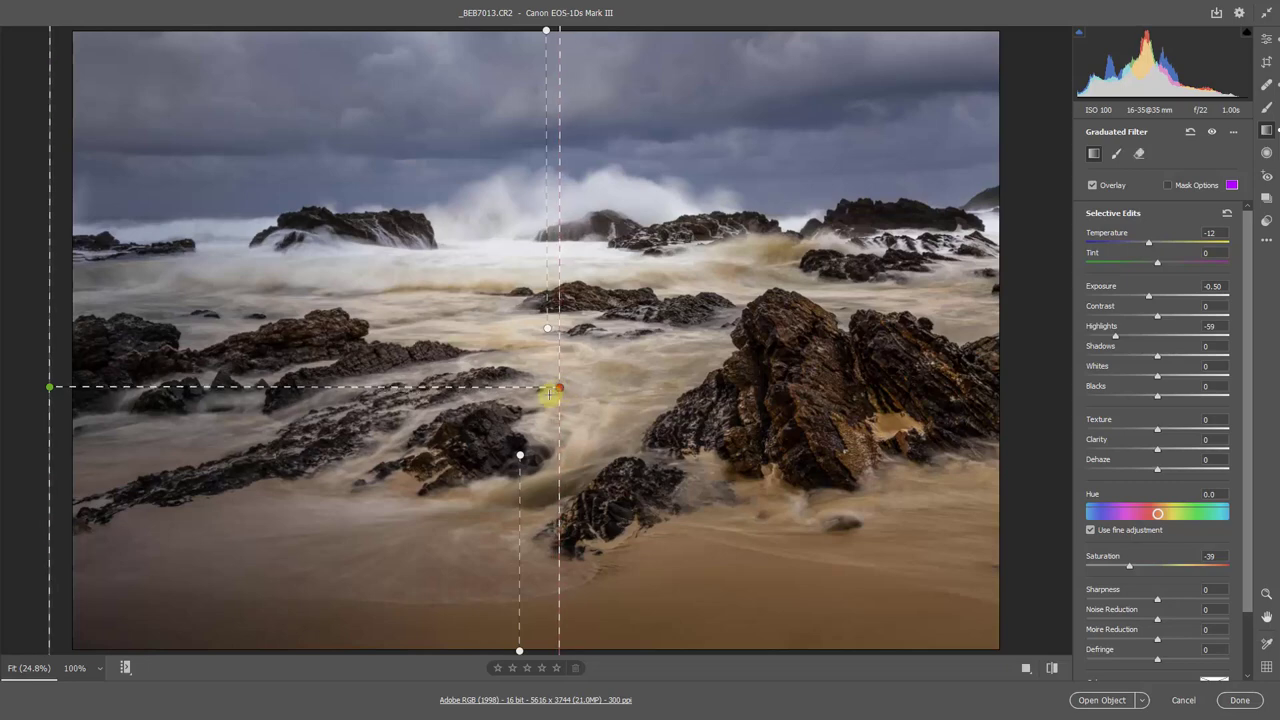
right_click(205, 210)
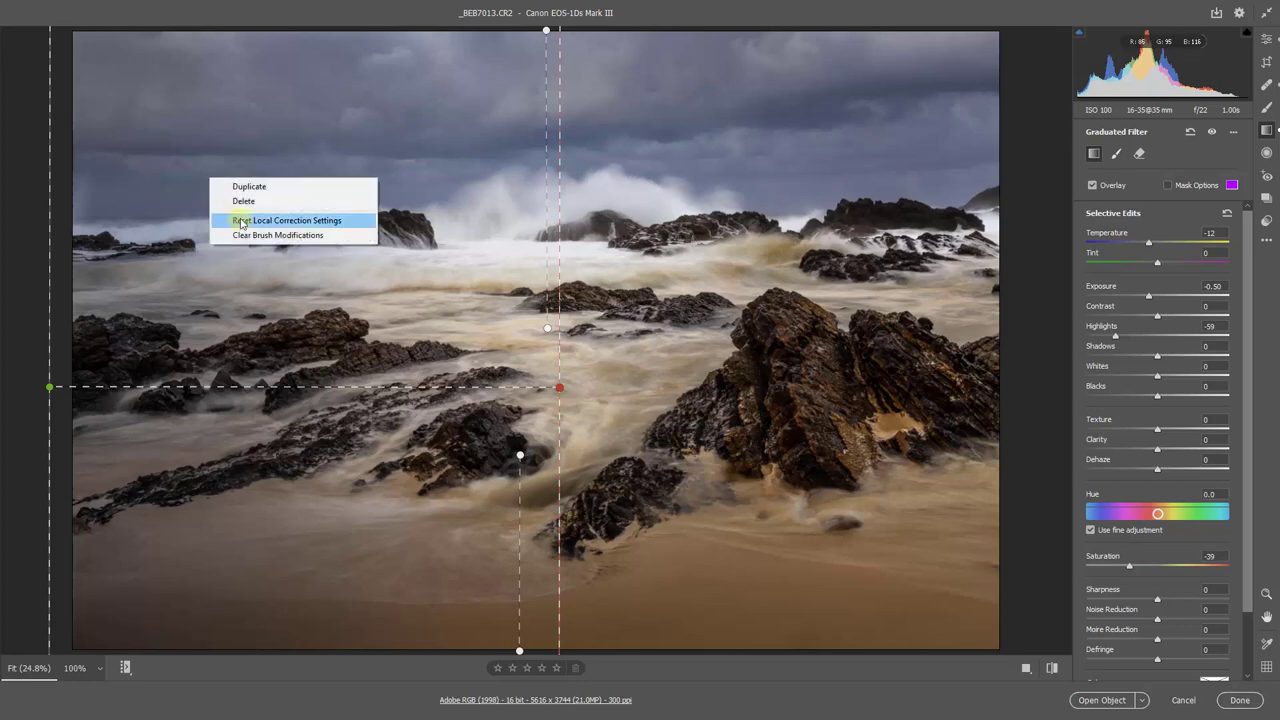
left_click(240, 220)
key("v")
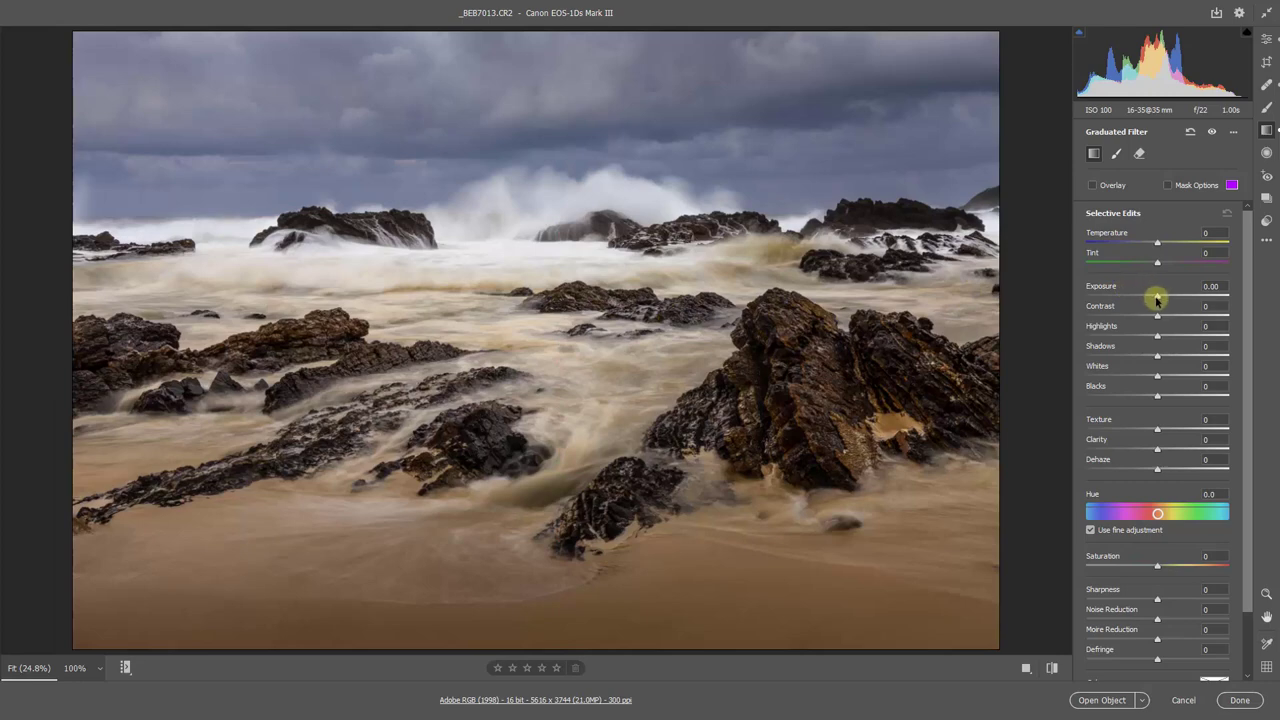
left_click_drag(1157, 298, 1149, 298)
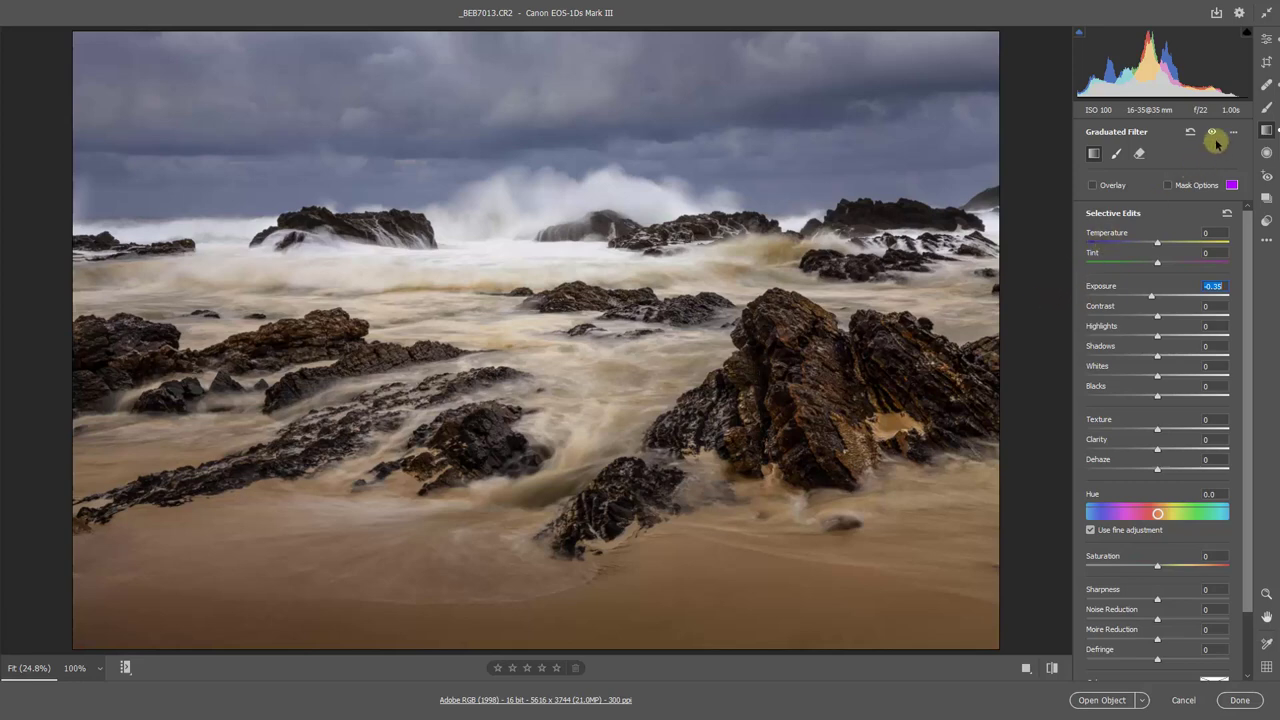
- Place an Adjustment Brush mask on the surf and reset its adjustments to zero
left_click(1268, 110)
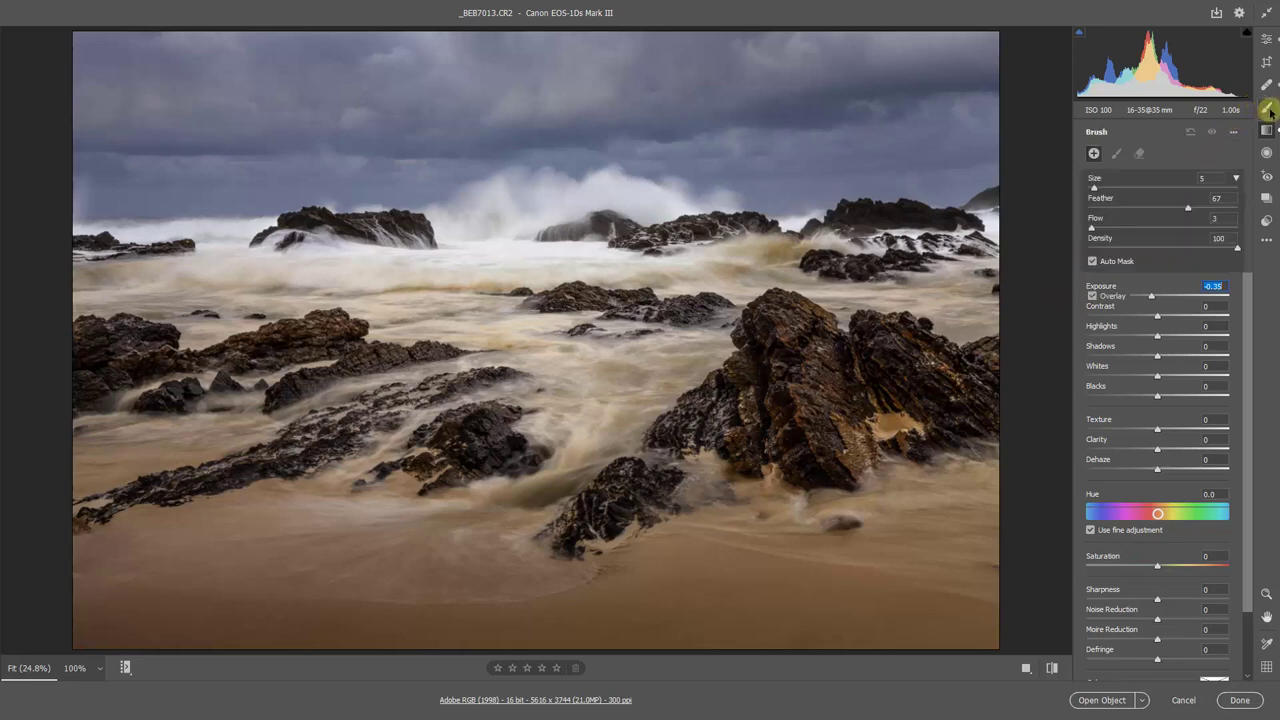
left_click(411, 261)
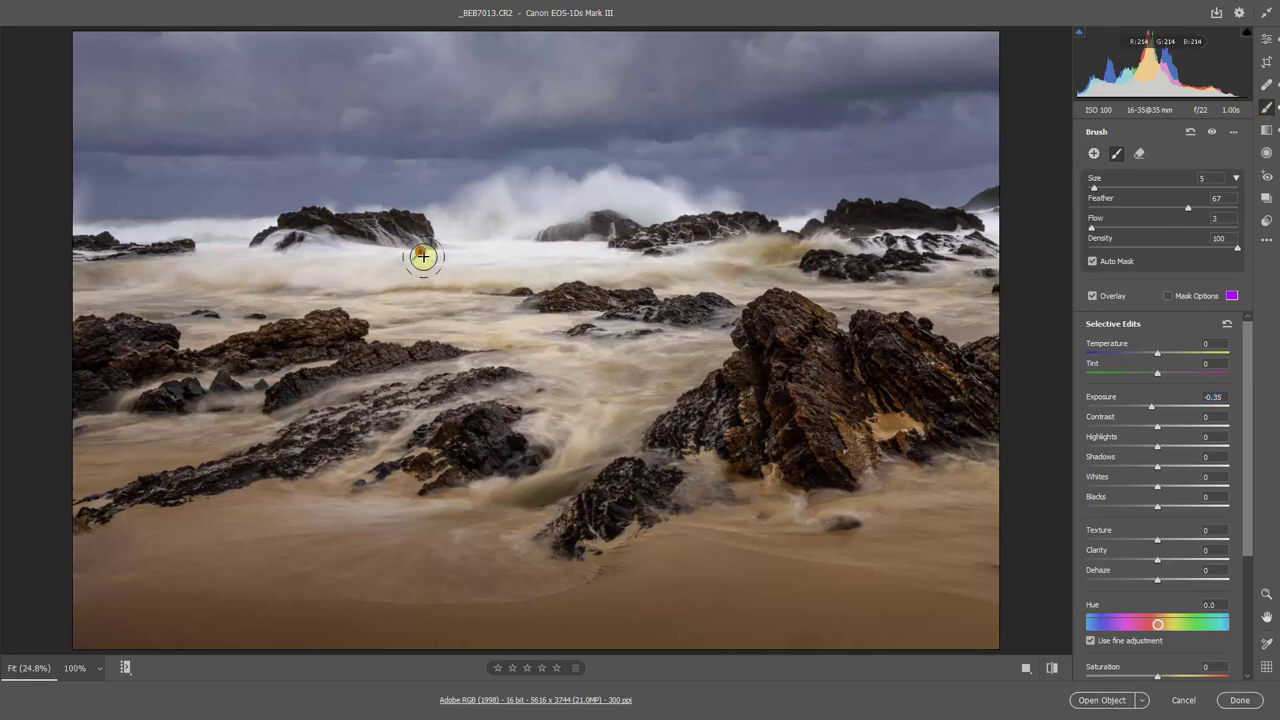
right_click(422, 258)
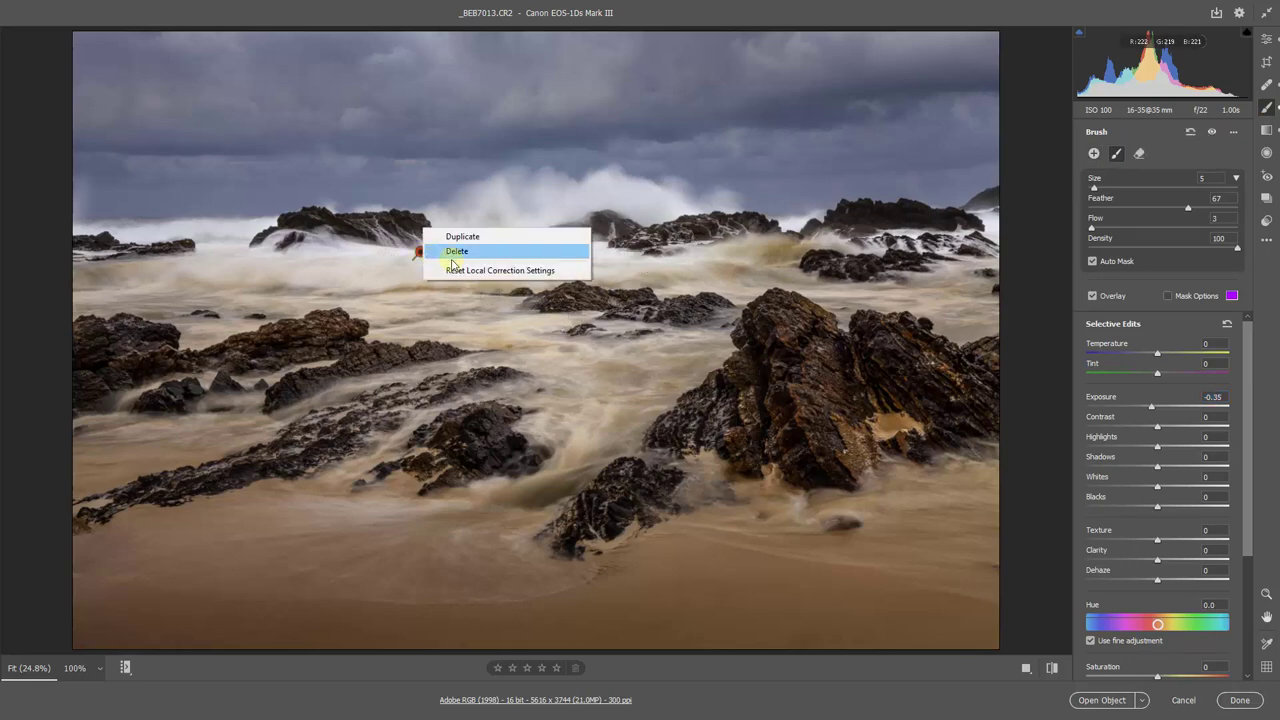
left_click(456, 271)
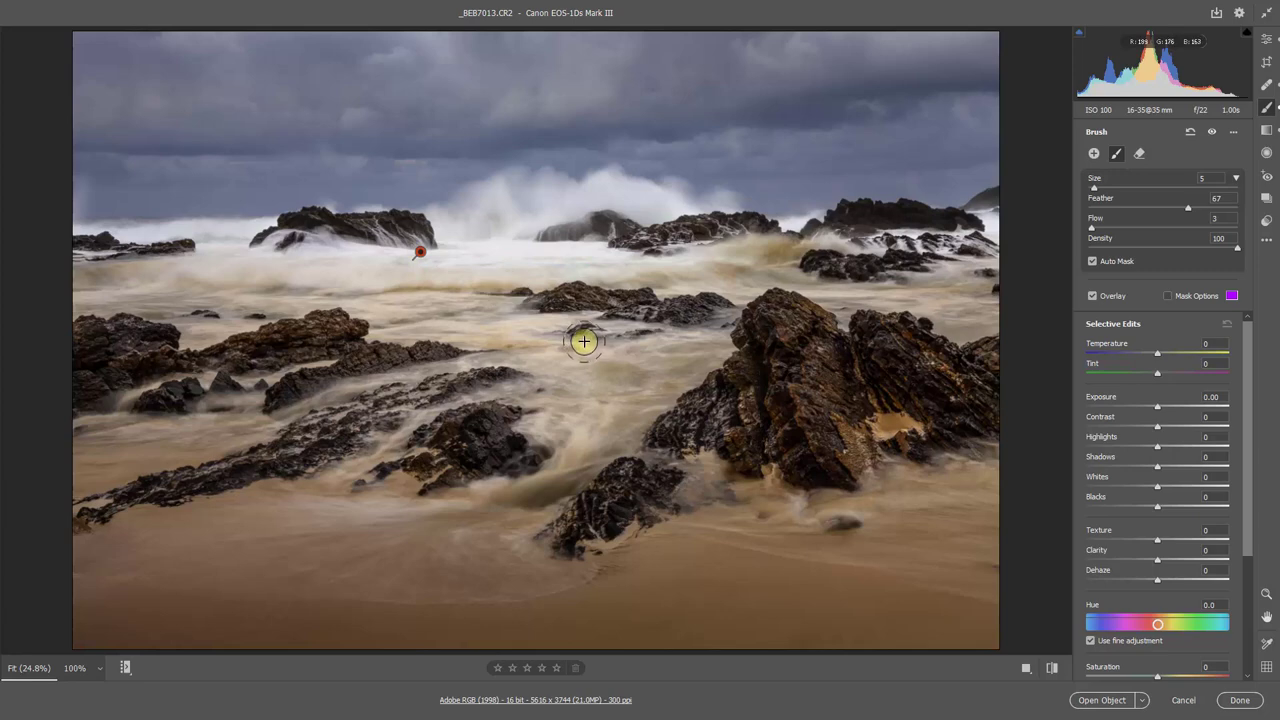
- Set the brush to Highlights -24 and Exposure -0.40 and paint over the surf and breaking wave
left_click(1139, 448)
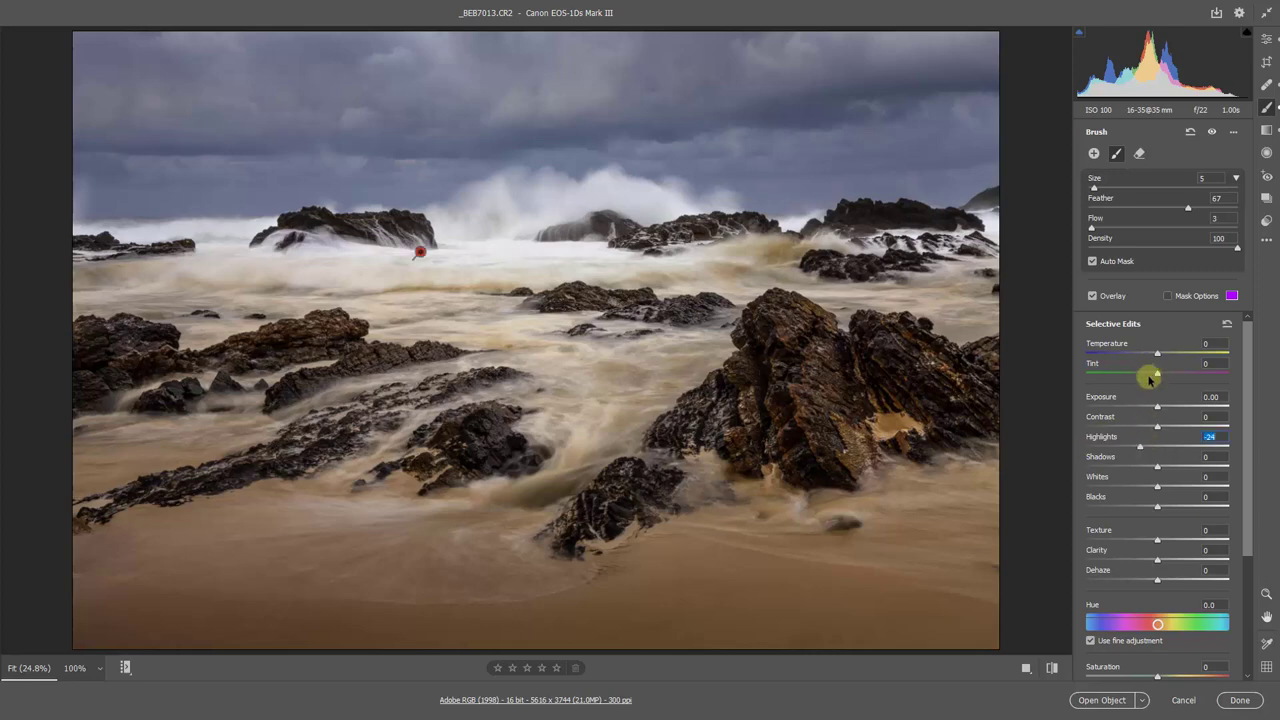
left_click(1150, 406)
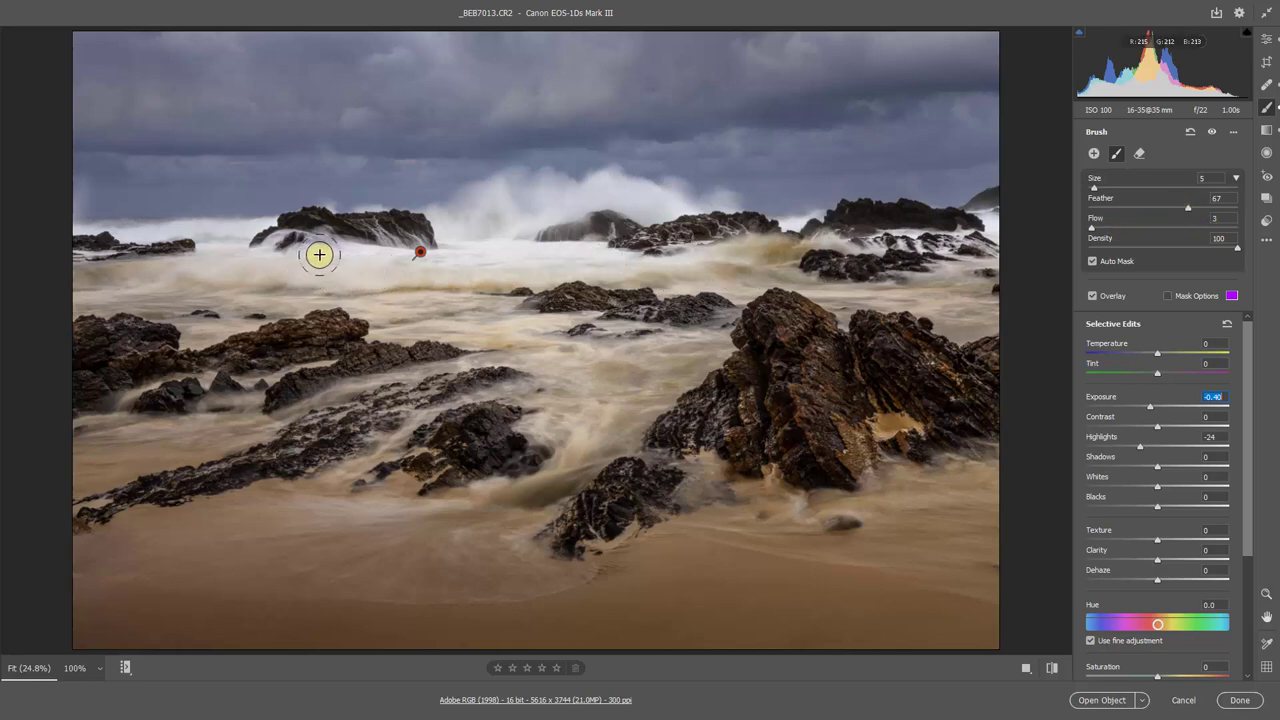
mouse_move(329, 254)
left_mouse_down()
mouse_move(673, 255)
mouse_move(617, 248)
mouse_move(631, 221)
mouse_move(686, 216)
mouse_move(592, 204)
left_mouse_up()
mouse_move(581, 200)
left_mouse_down()
mouse_move(594, 183)
mouse_move(609, 229)
mouse_move(523, 191)
mouse_move(439, 249)
mouse_move(254, 289)
mouse_move(269, 286)
mouse_move(131, 240)
mouse_move(226, 231)
mouse_move(163, 260)
mouse_move(341, 261)
mouse_move(243, 309)
mouse_move(346, 257)
mouse_move(463, 329)
mouse_move(676, 286)
mouse_move(648, 260)
mouse_move(733, 253)
mouse_move(507, 355)
mouse_move(703, 307)
left_mouse_up()
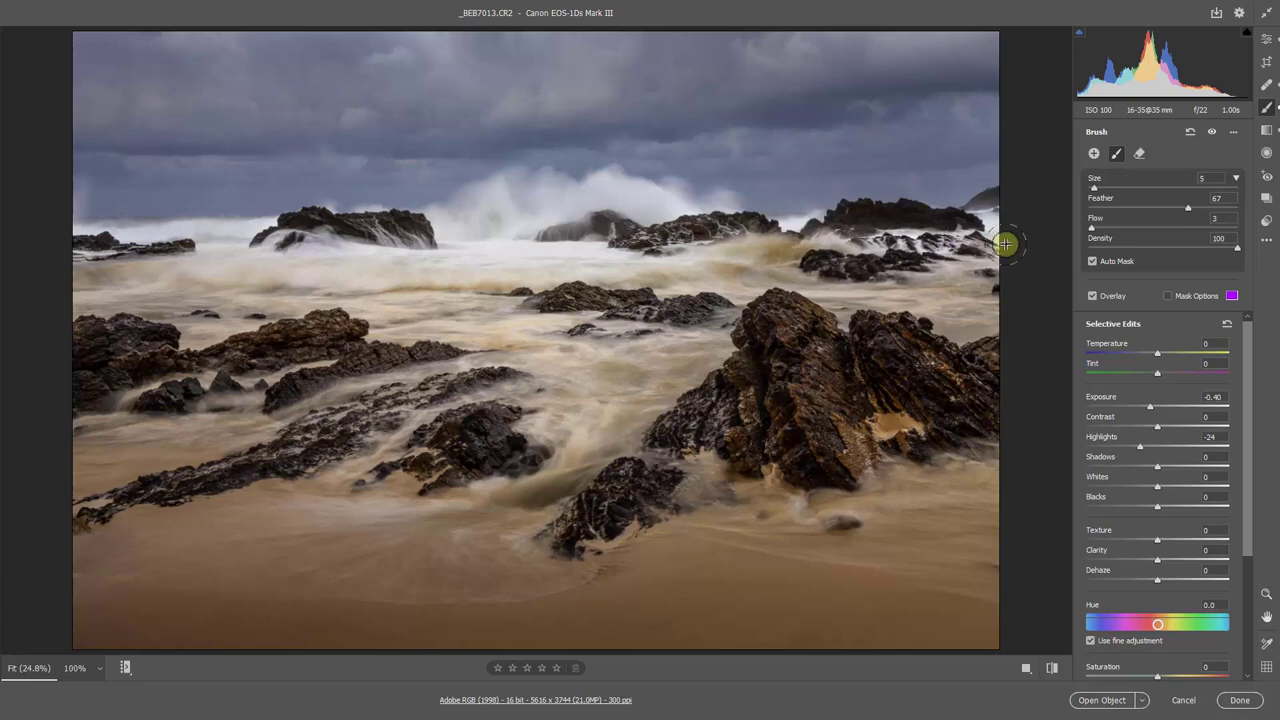
- Start a new brush mask on the central water and reset its adjustments to zero
left_click(1093, 156)
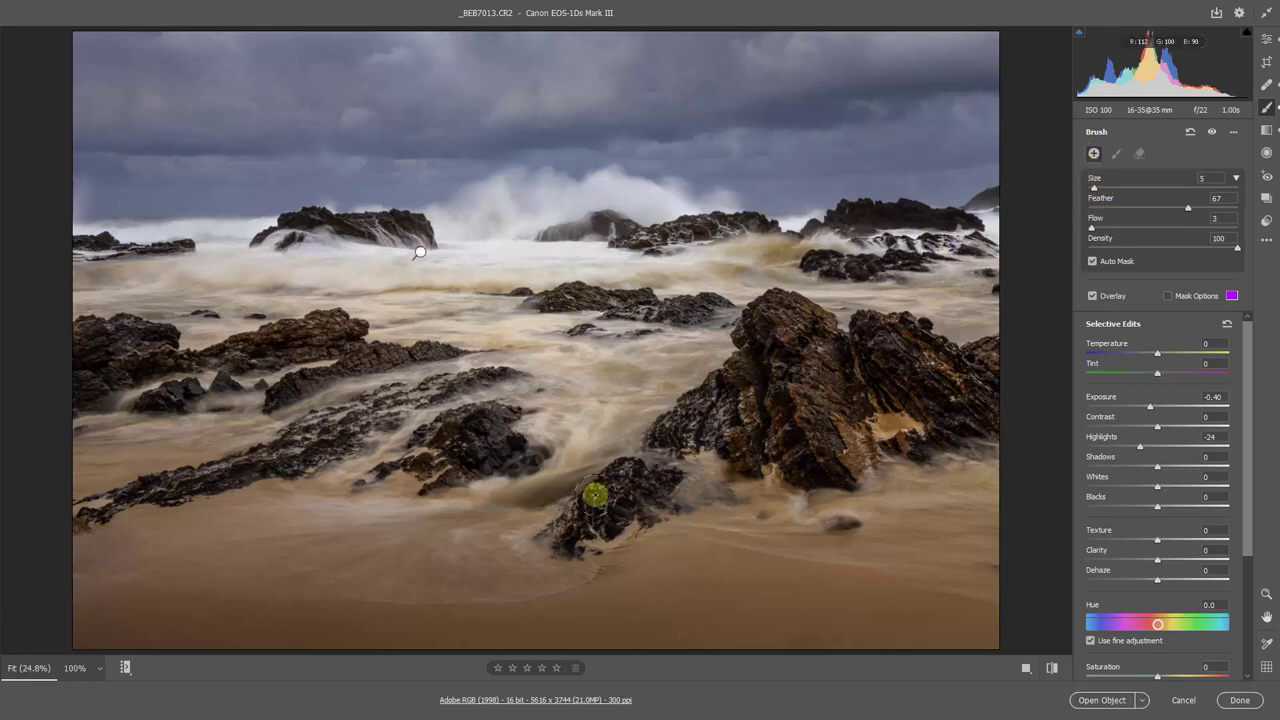
mouse_move(620, 413)
left_mouse_down()
mouse_move(499, 534)
mouse_move(529, 544)
mouse_move(630, 405)
left_mouse_up()
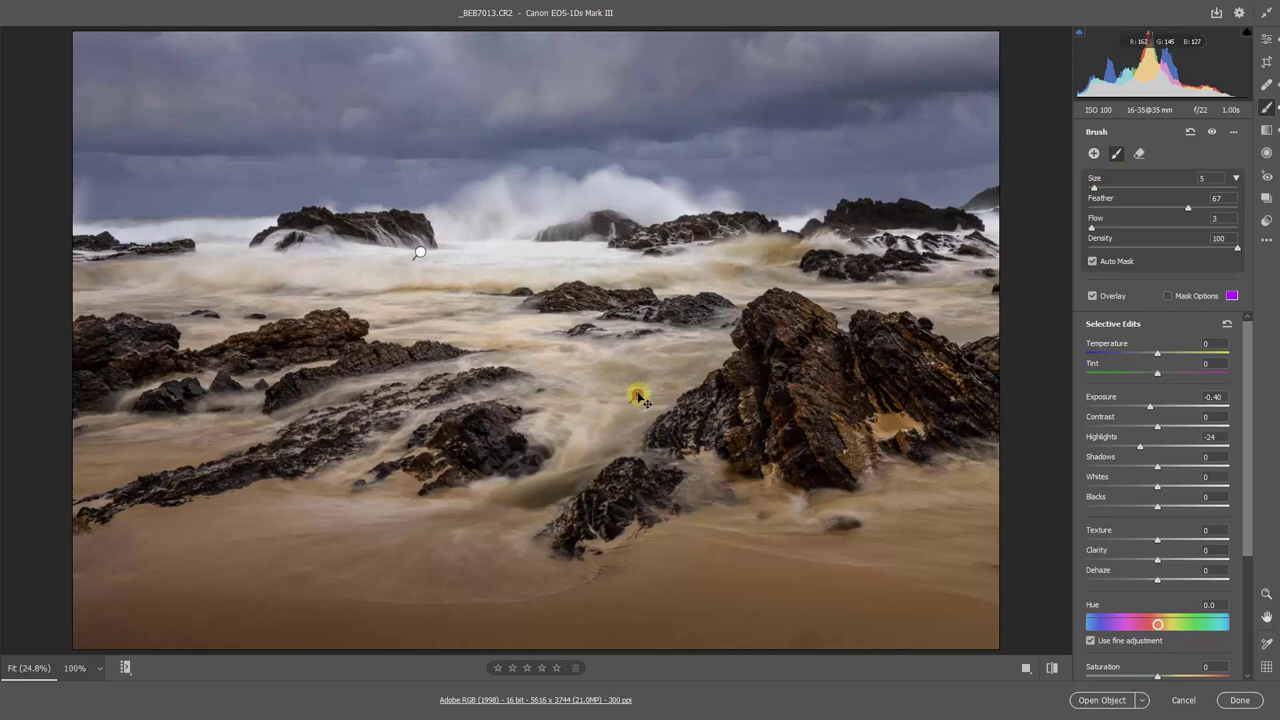
right_click(638, 397)
left_click(682, 409)
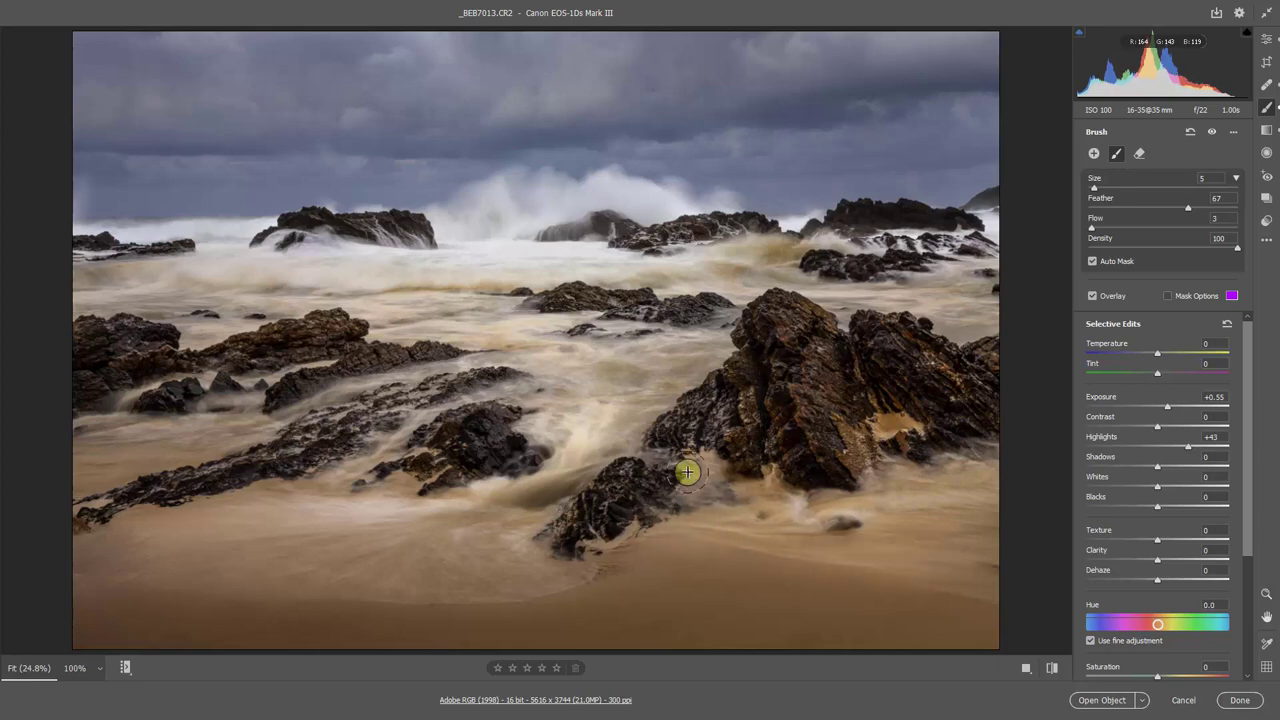
- Paint brightening over the water between the rocks, settling Exposure at +0.65 with Highlights +43
mouse_move(568, 410)
left_mouse_down()
mouse_move(471, 351)
mouse_move(620, 337)
mouse_move(503, 331)
mouse_move(480, 344)
mouse_move(654, 371)
mouse_move(530, 490)
left_mouse_up()
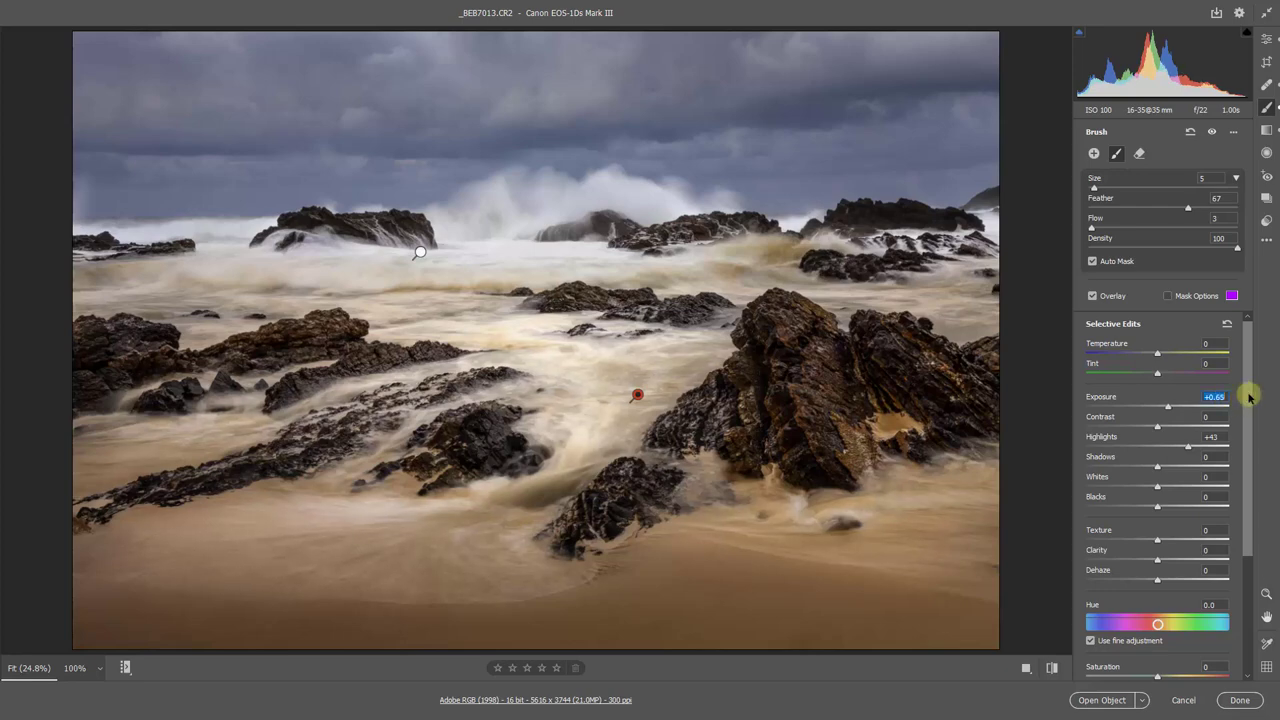
key("Up")
key("Up")
key("Up")
key("Up")
key("Up")
key("Up")
key("Up")
key("Up")
key("Up")
key("Up")
key("Up")
key("Up")
key("Up")
key("Up")
key("Up")
key("Up")
key("Up")
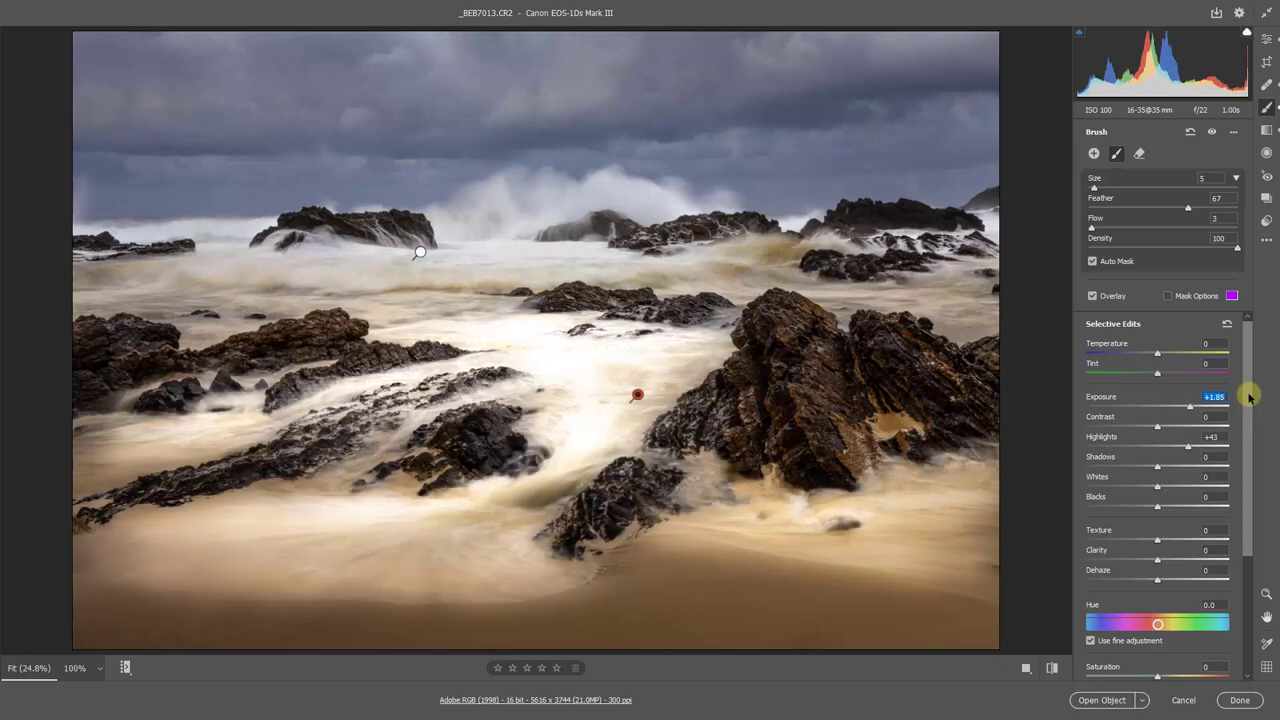
key("Down")
key("Down")
key("Down")
key("Down")
key("Down")
key("Down")
key("Down")
key("Down")
key("Down")
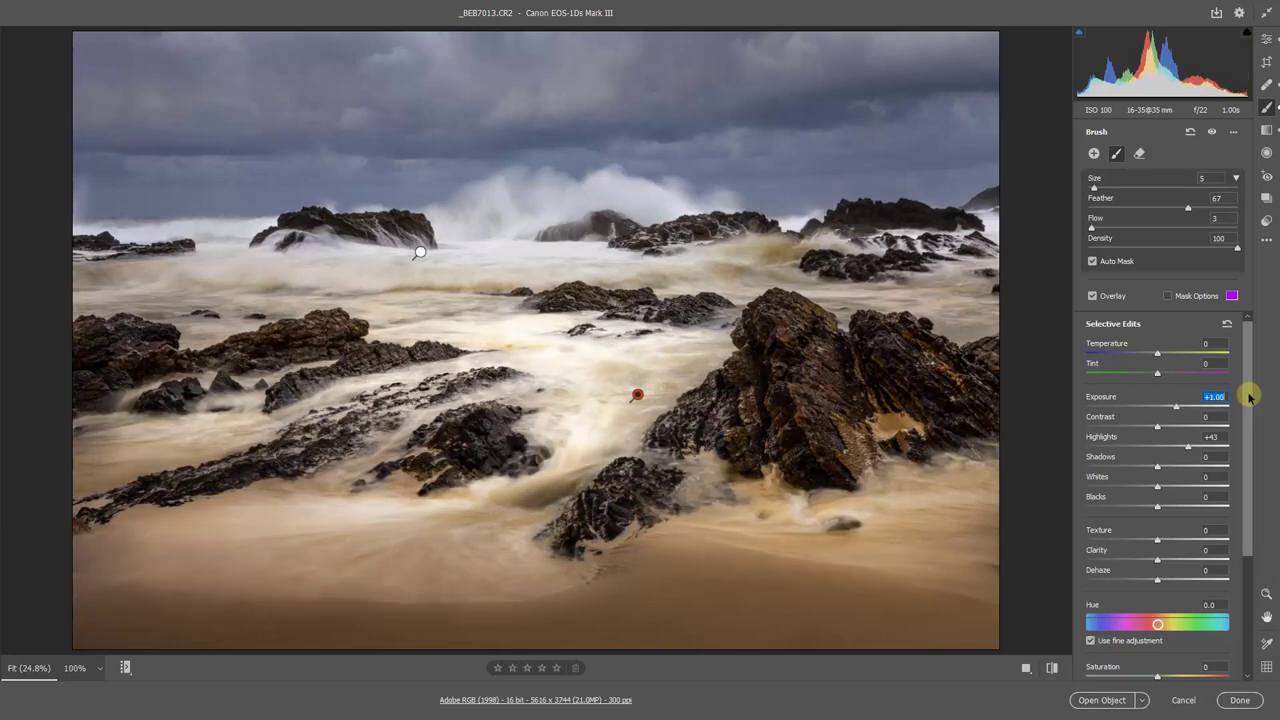
key("Down")
key("Down")
key("Down")
key("Down")
key("Down")
key("Down")
key("Down")
key("Down")
key("Down")
key("Down")
key("Down")
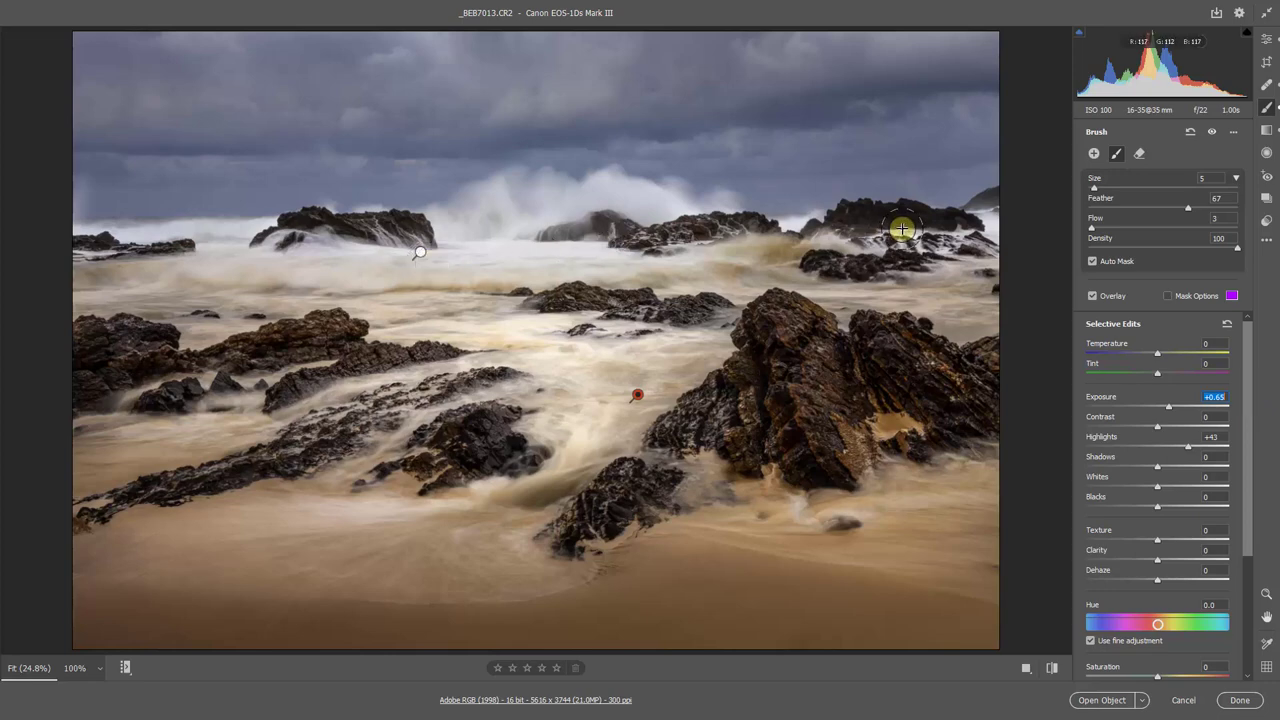
- Add a radial filter fitted to the whole image and reset its adjustments to zero
left_click(1267, 153)
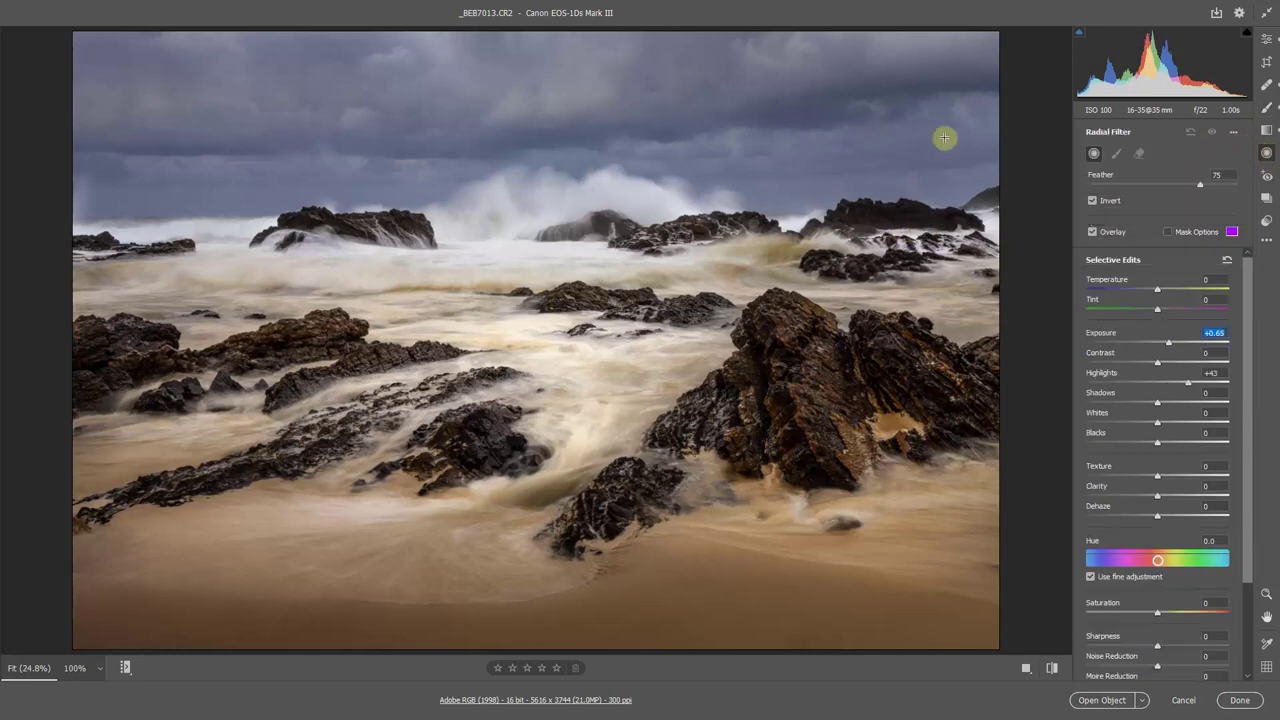
double_click(516, 313)
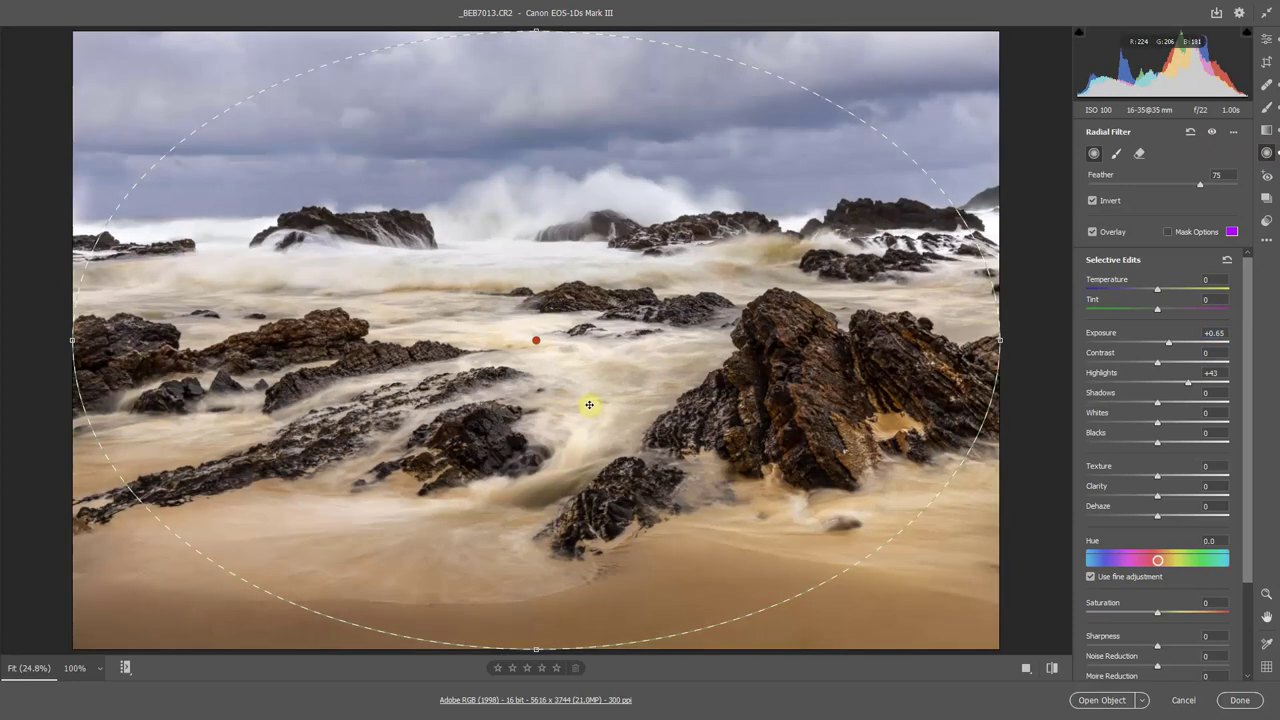
right_click(593, 345)
left_click(638, 364)
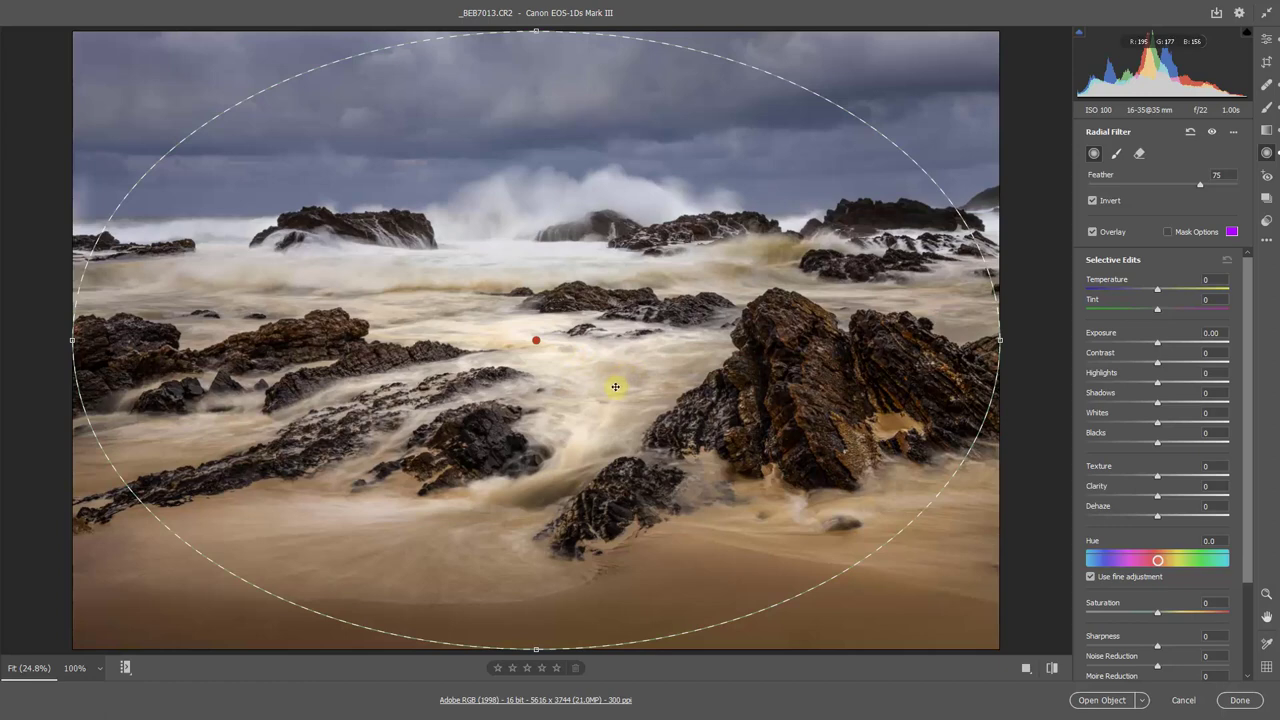
- Narrow and stretch the ellipse past the image edges, hide the overlay, set Exposure to -0.20
left_click_drag(998, 341, 1028, 341)
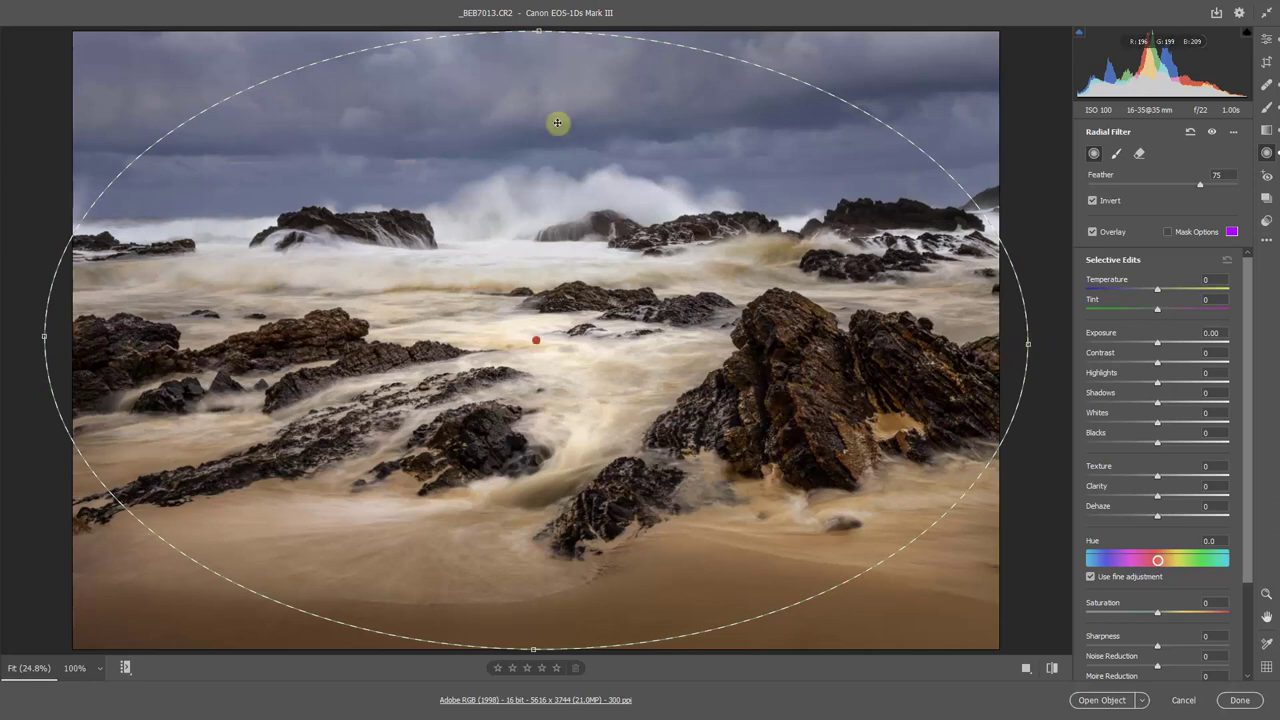
left_click_drag(540, 31, 538, 16)
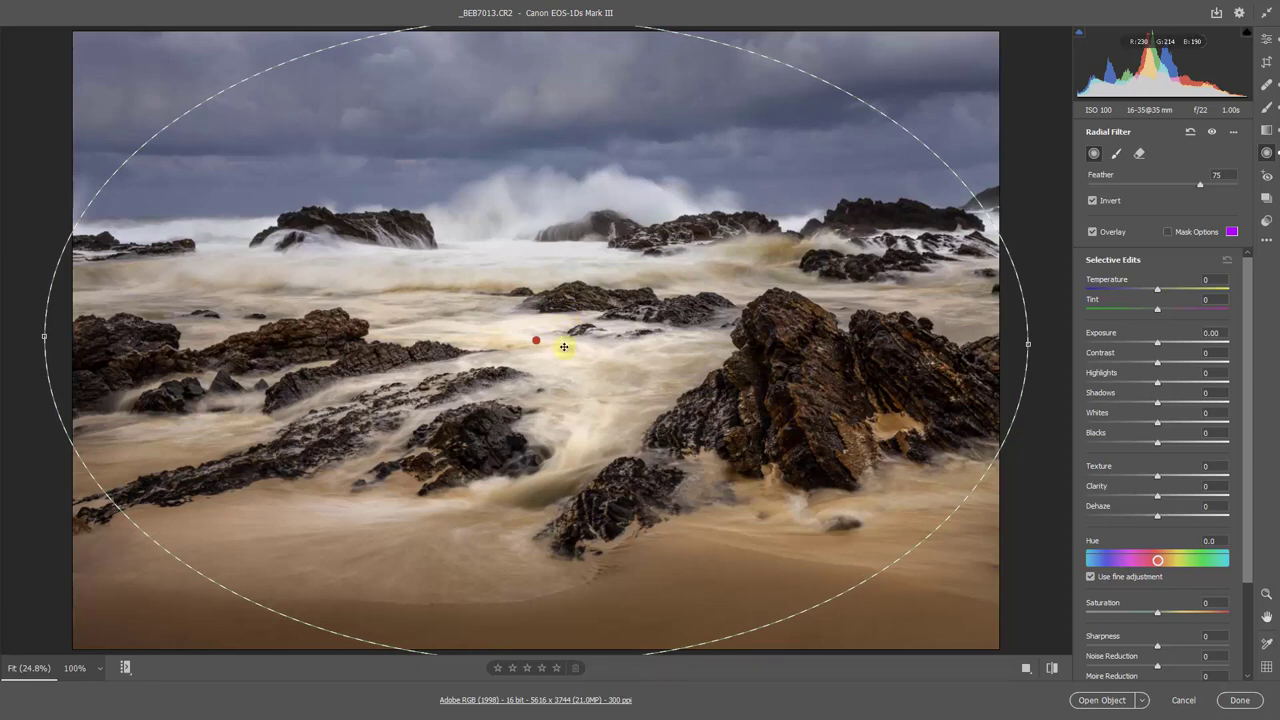
key("v")
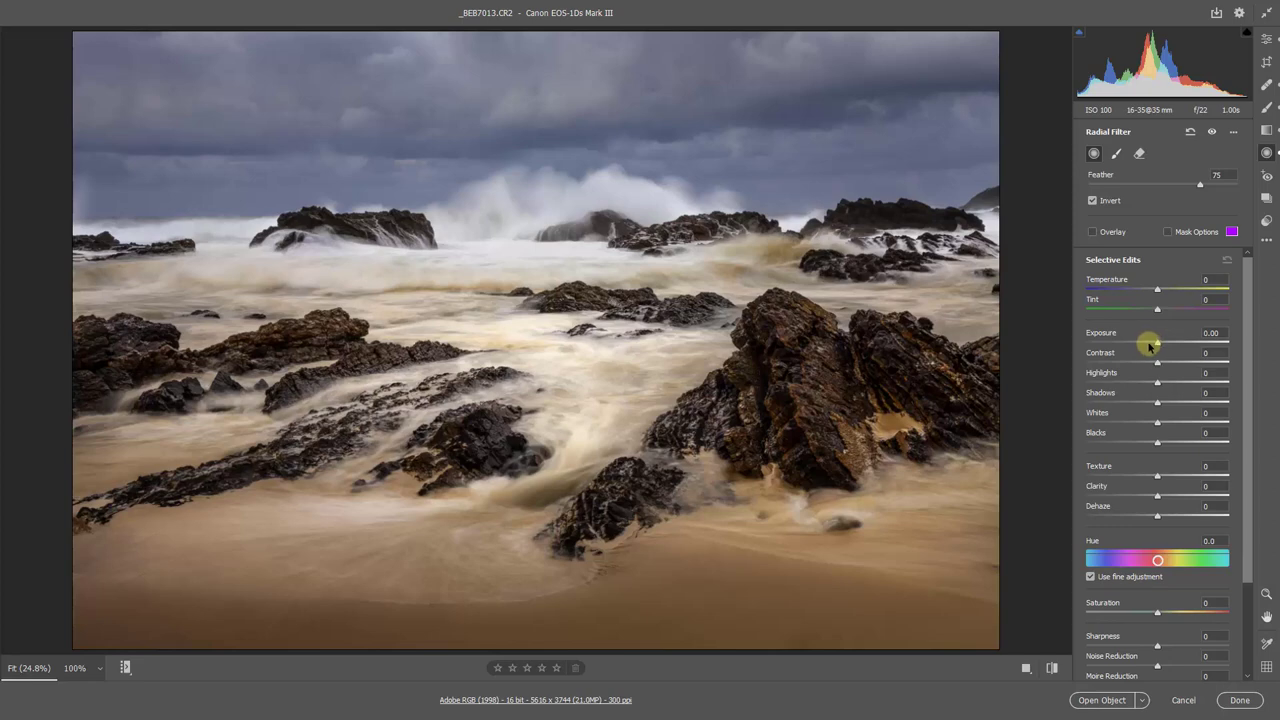
left_click_drag(1150, 345, 1156, 348)
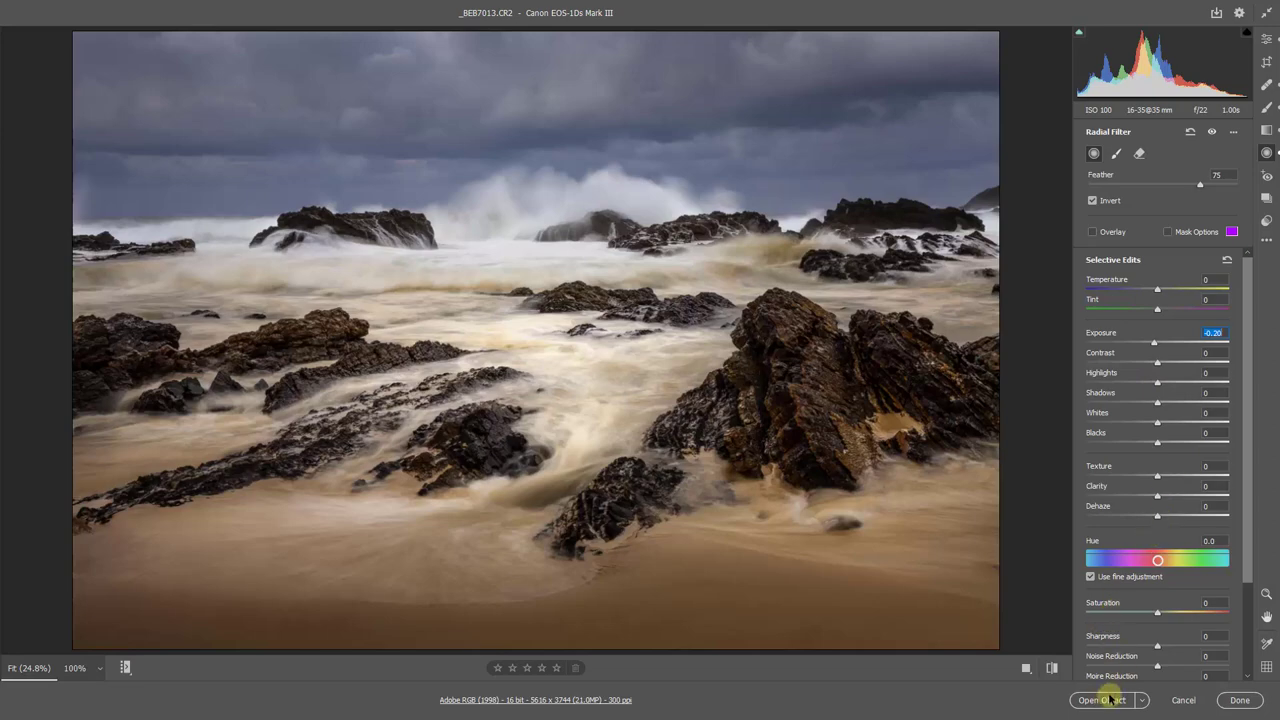
- Open the edited raw seascape in Photoshop as the _BEB7013-1.psd document
left_click(1101, 704)
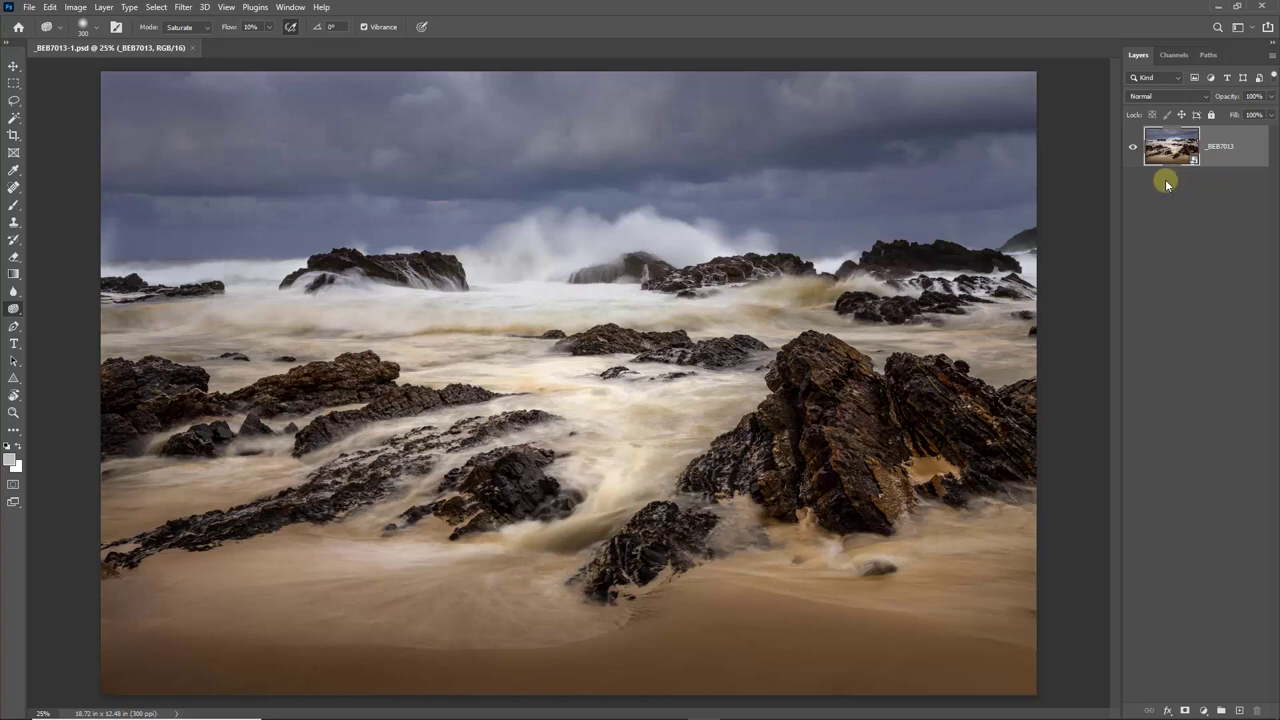
- Rasterize the _BEB7013 smart-object layer into an ordinary pixel layer
right_click(1239, 147)
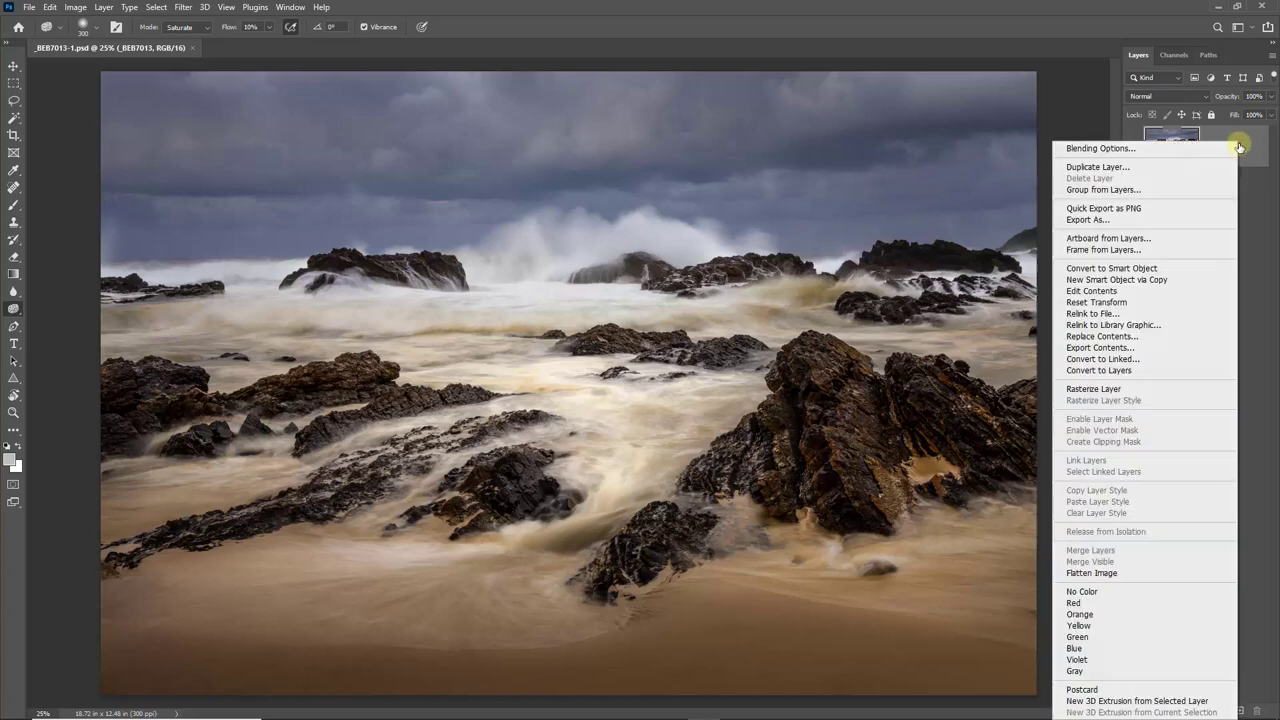
left_click(1108, 389)
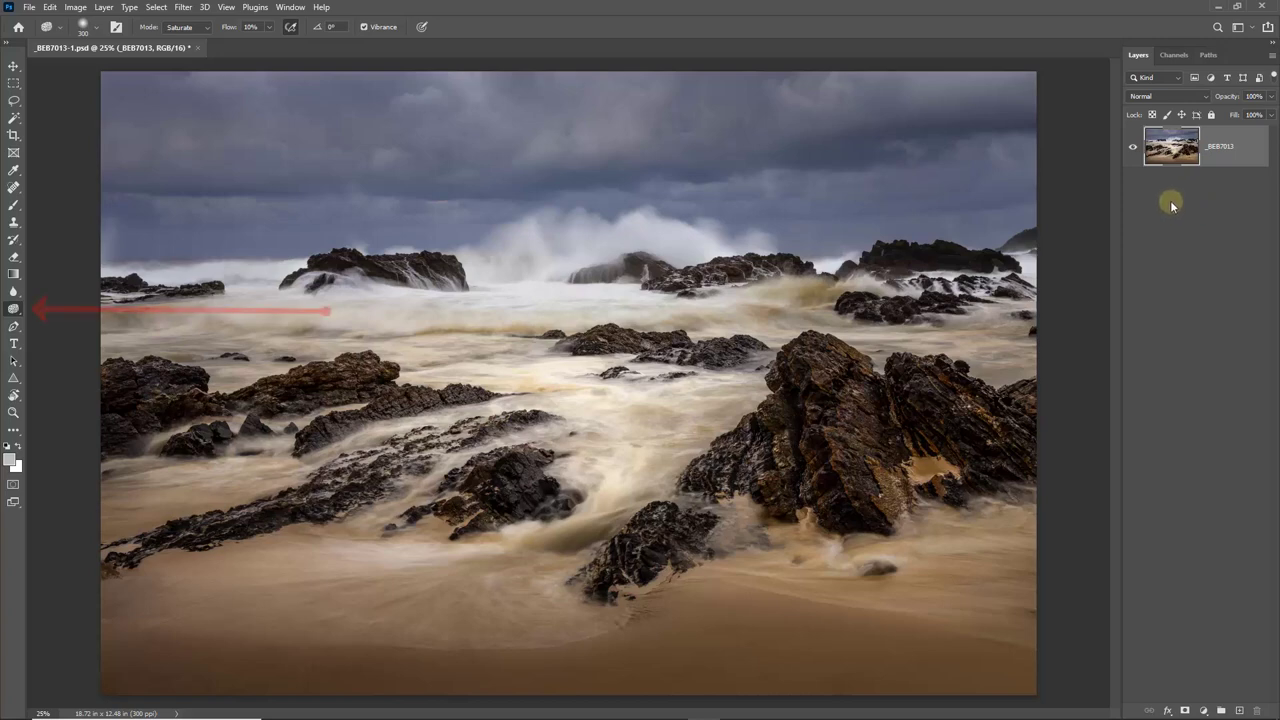
- Brush the Sponge Tool in Saturate mode across the swirling water to intensify its colour
right_click(22, 314)
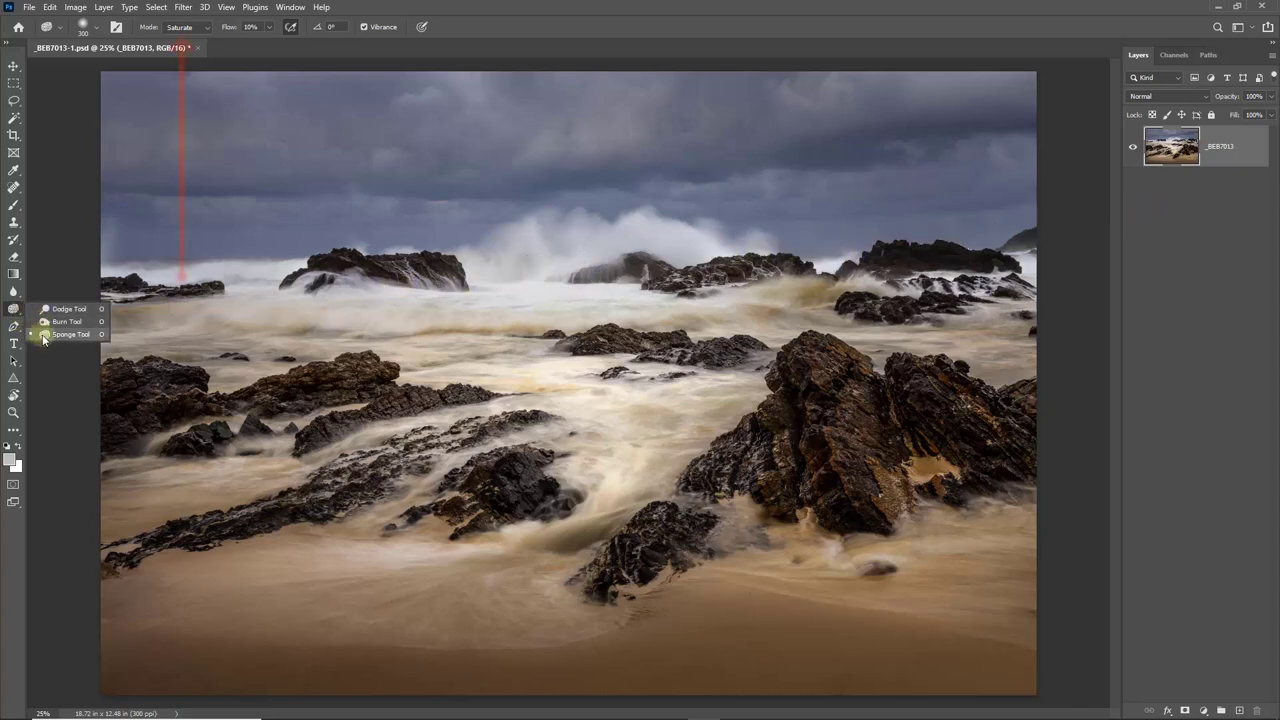
left_click(43, 336)
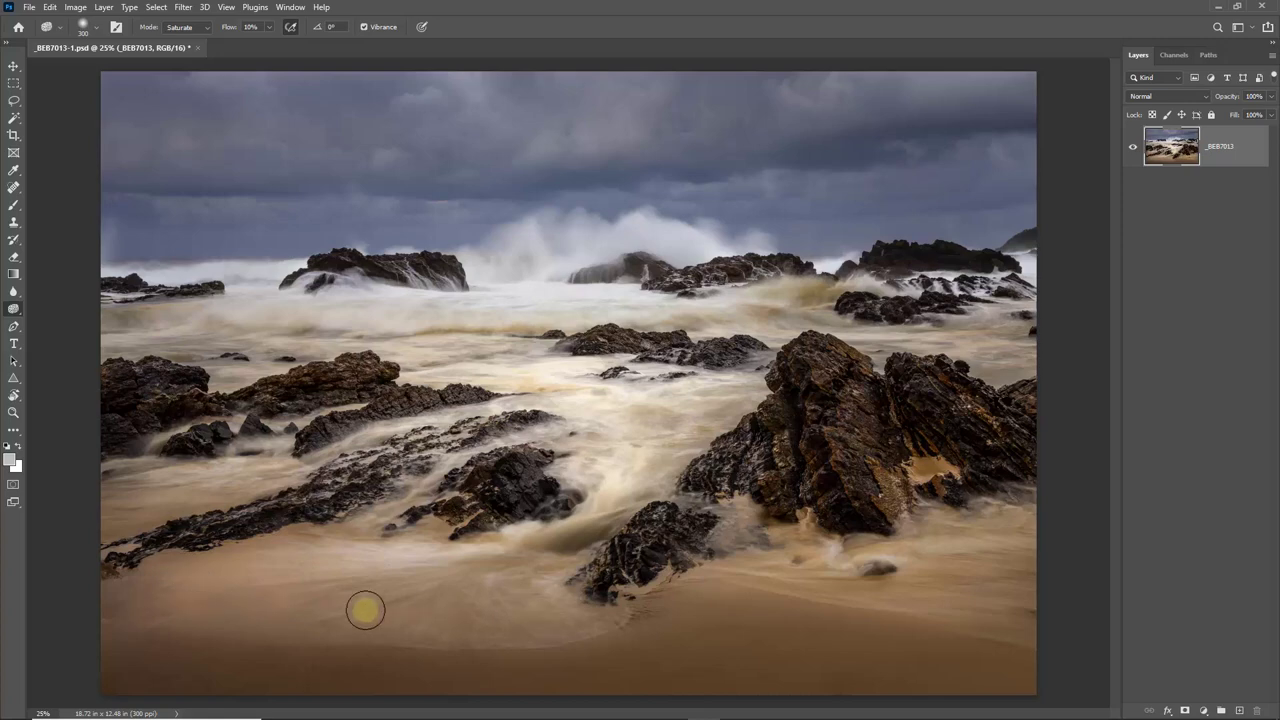
mouse_move(535, 557)
left_mouse_down()
mouse_move(564, 516)
mouse_move(555, 535)
mouse_move(602, 515)
mouse_move(676, 444)
mouse_move(552, 390)
mouse_move(671, 398)
mouse_move(521, 360)
mouse_move(415, 361)
mouse_move(408, 336)
mouse_move(675, 312)
mouse_move(414, 334)
mouse_move(463, 329)
mouse_move(590, 378)
mouse_move(580, 396)
mouse_move(656, 424)
mouse_move(540, 440)
mouse_move(536, 430)
mouse_move(686, 416)
mouse_move(639, 423)
mouse_move(619, 459)
mouse_move(648, 460)
mouse_move(429, 484)
mouse_move(391, 464)
mouse_move(511, 443)
mouse_move(320, 506)
mouse_move(562, 423)
mouse_move(318, 514)
mouse_move(688, 489)
mouse_move(649, 514)
mouse_move(550, 631)
mouse_move(611, 616)
mouse_move(535, 633)
mouse_move(289, 628)
mouse_move(368, 647)
mouse_move(623, 628)
mouse_move(549, 647)
mouse_move(314, 579)
mouse_move(160, 589)
mouse_move(254, 535)
mouse_move(352, 508)
mouse_move(161, 508)
mouse_move(296, 455)
mouse_move(281, 467)
mouse_move(395, 443)
mouse_move(345, 445)
mouse_move(505, 355)
mouse_move(185, 348)
mouse_move(736, 361)
mouse_move(685, 381)
mouse_move(746, 391)
mouse_move(722, 435)
mouse_move(646, 504)
mouse_move(690, 508)
mouse_move(857, 623)
mouse_move(736, 554)
mouse_move(872, 565)
mouse_move(792, 559)
mouse_move(957, 591)
mouse_move(980, 611)
mouse_move(759, 528)
mouse_move(941, 515)
mouse_move(796, 554)
mouse_move(676, 535)
mouse_move(760, 552)
mouse_move(1123, 429)
mouse_move(814, 329)
mouse_move(852, 284)
mouse_move(708, 320)
mouse_move(869, 324)
mouse_move(934, 349)
mouse_move(1234, 337)
mouse_move(1192, 285)
left_mouse_up()
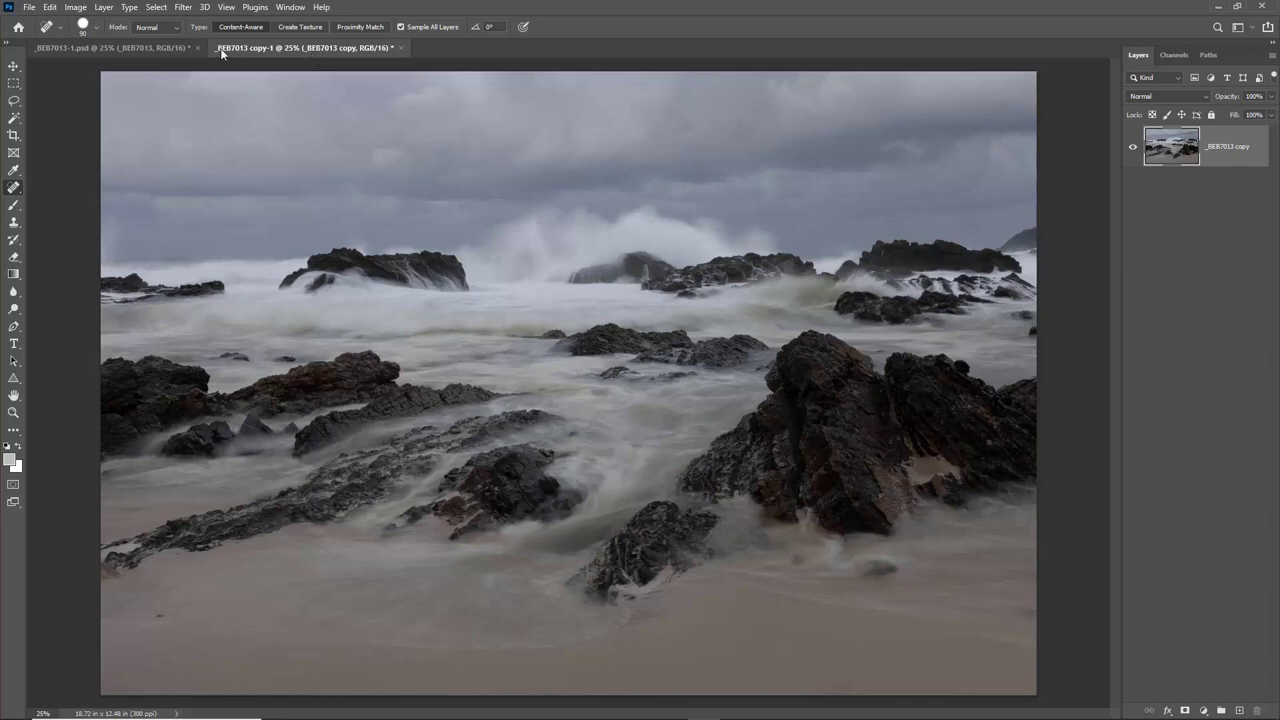
left_click(123, 47)
- Bring the warm, edited _BEB7013-1.psd document to the front
left_click(123, 47)
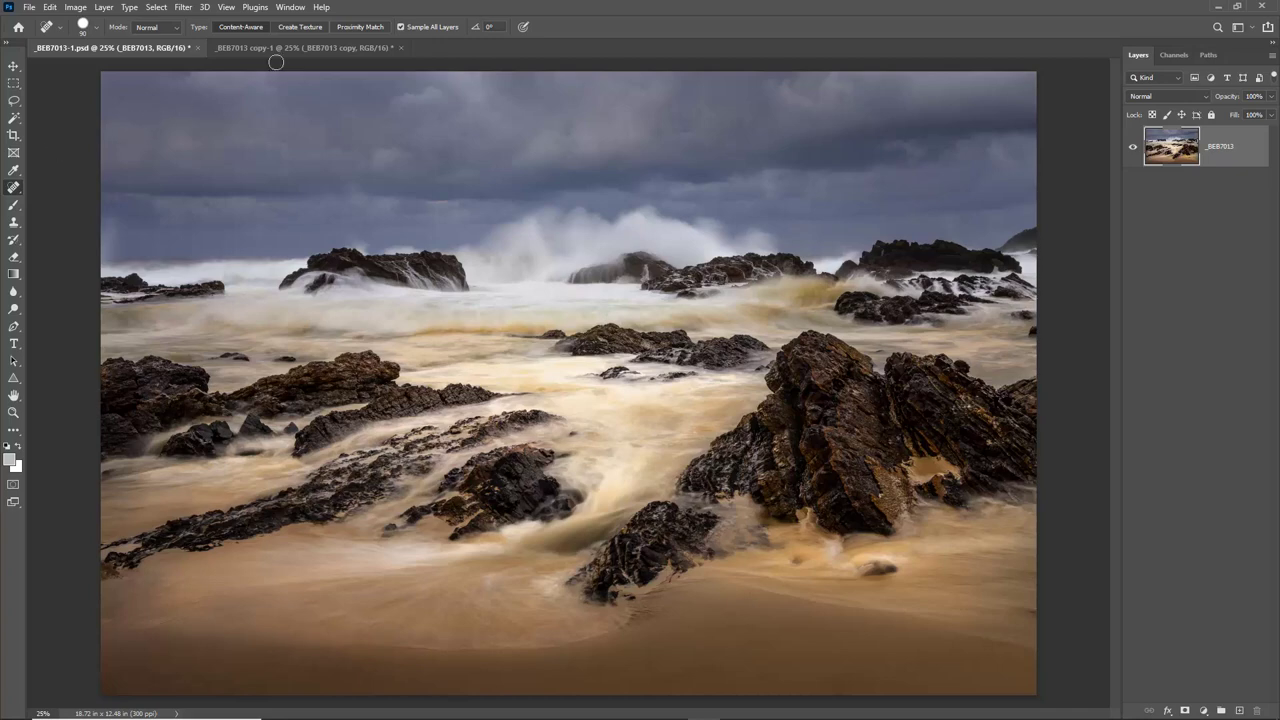
- Bring the unedited grey _BEB7013 copy-1 document to the front
left_click(302, 46)
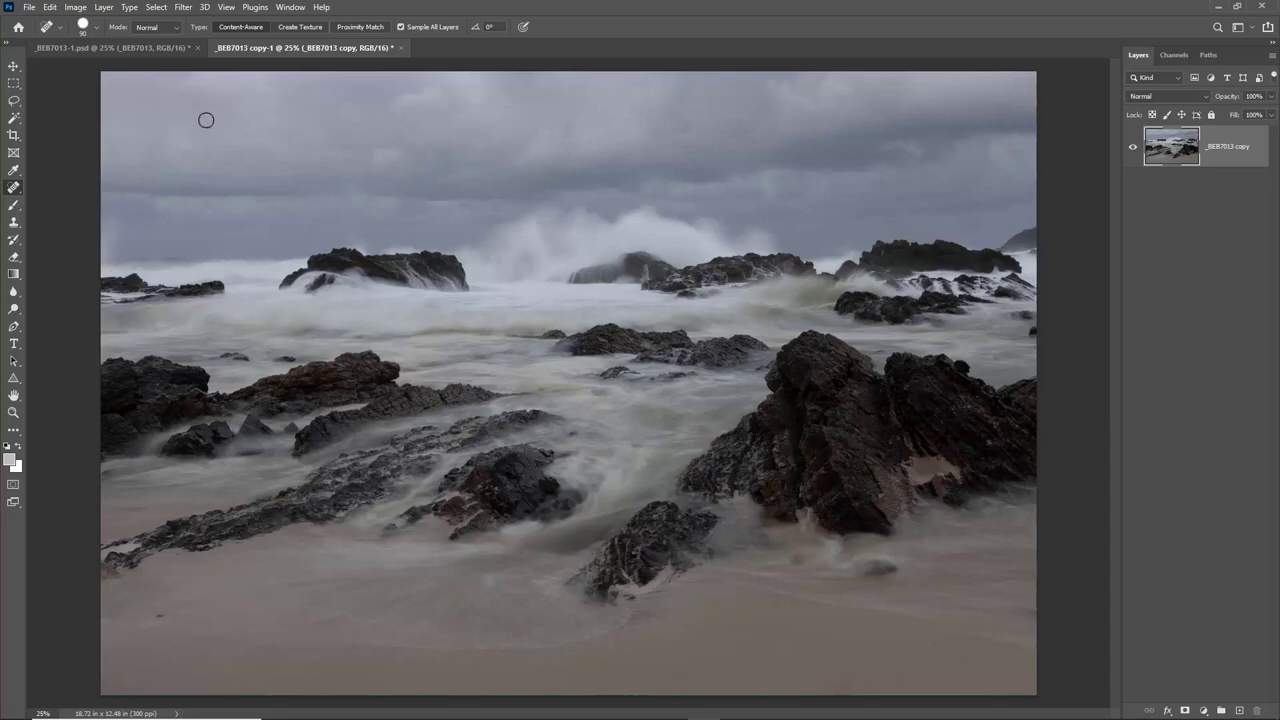
- Return to the warm _BEB7013-1.psd document as the final result
left_click(99, 48)
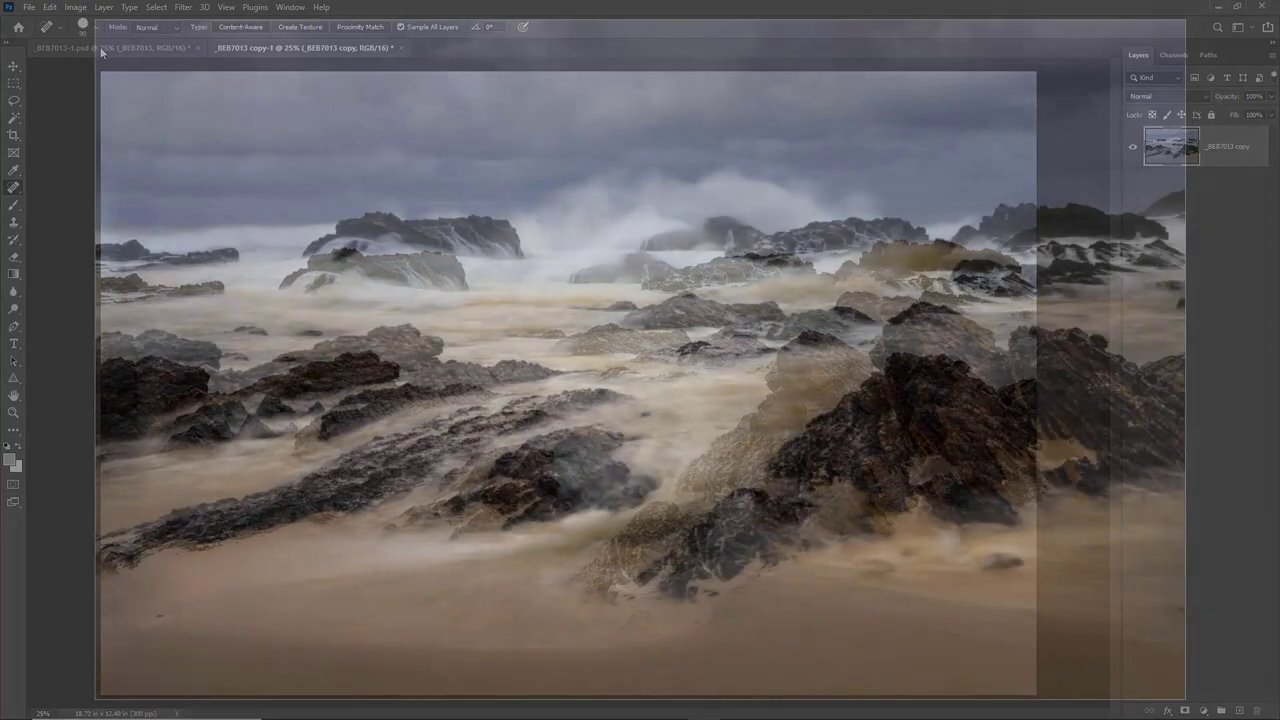